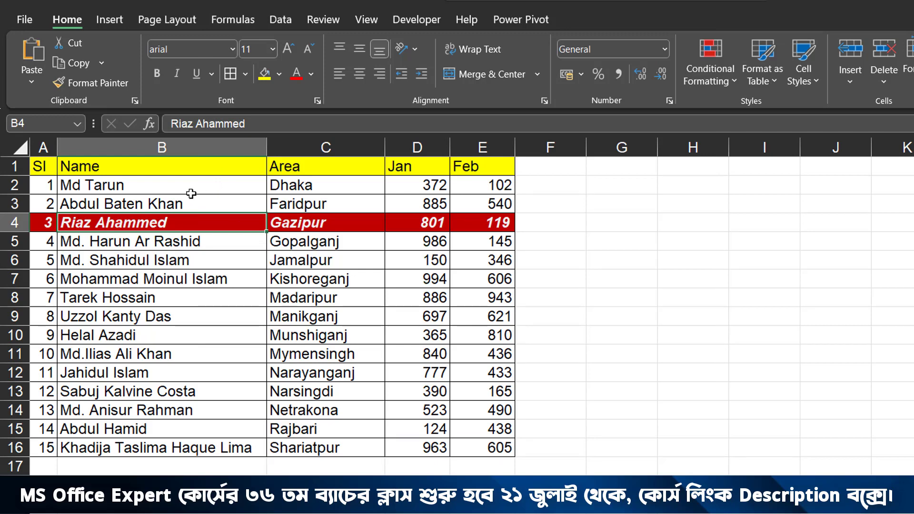
Select the table range A1:E16 and clear the conditional formatting rules from the entire sheet.
{"action": "left_click_drag", "start_coordinate": [37, 163], "coordinate": [479, 429]}
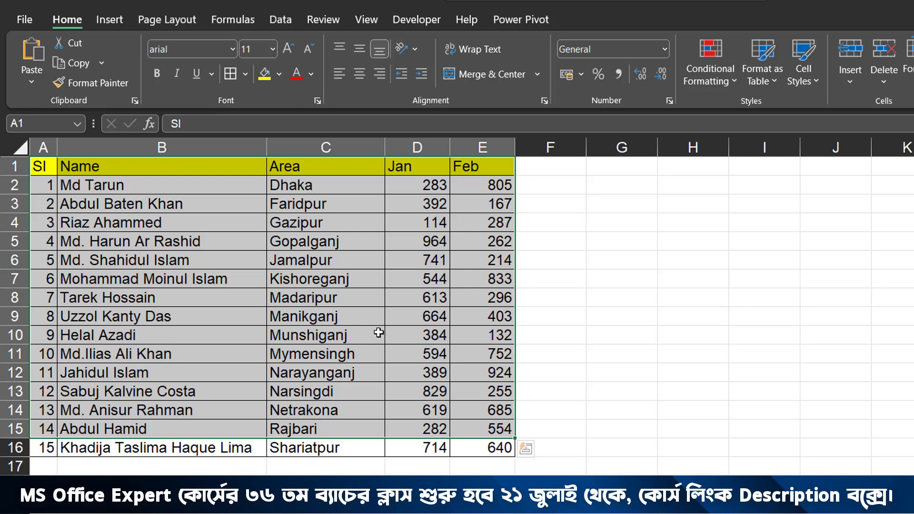
{"action": "left_click_drag", "start_coordinate": [43, 168], "coordinate": [488, 447]}
{"action": "key", "text": "F9"}
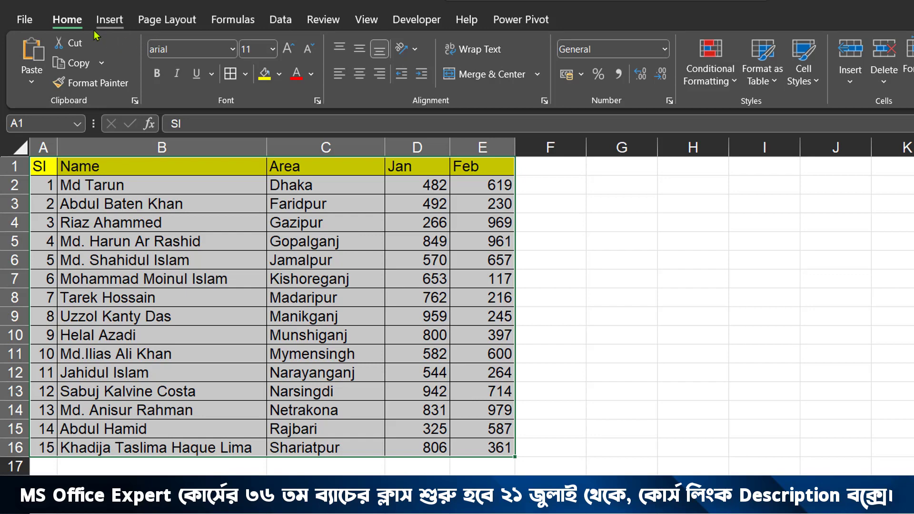
{"action": "left_click_drag", "start_coordinate": [38, 10], "coordinate": [93, 36]}
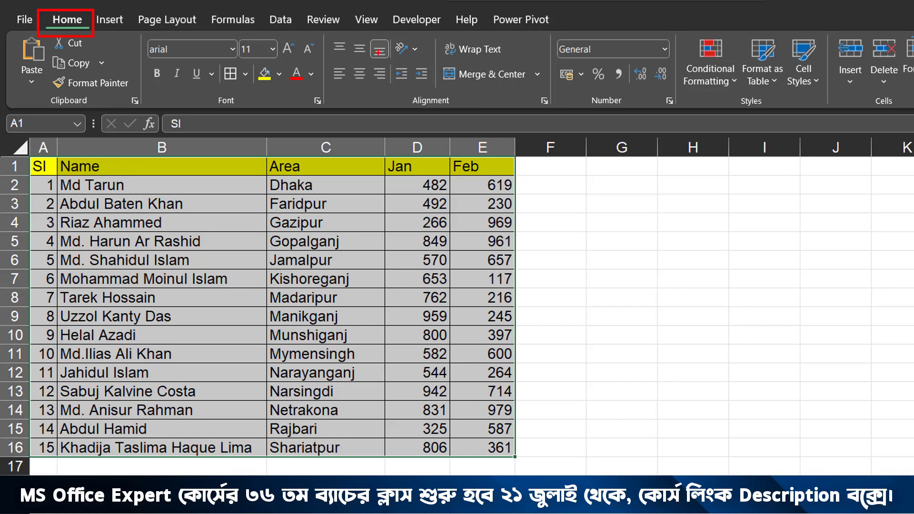
{"action": "mouse_move", "coordinate": [716, 81]}
{"action": "left_mouse_down"}
{"action": "mouse_move", "coordinate": [94, 34]}
{"action": "mouse_move", "coordinate": [91, 80]}
{"action": "left_mouse_up"}
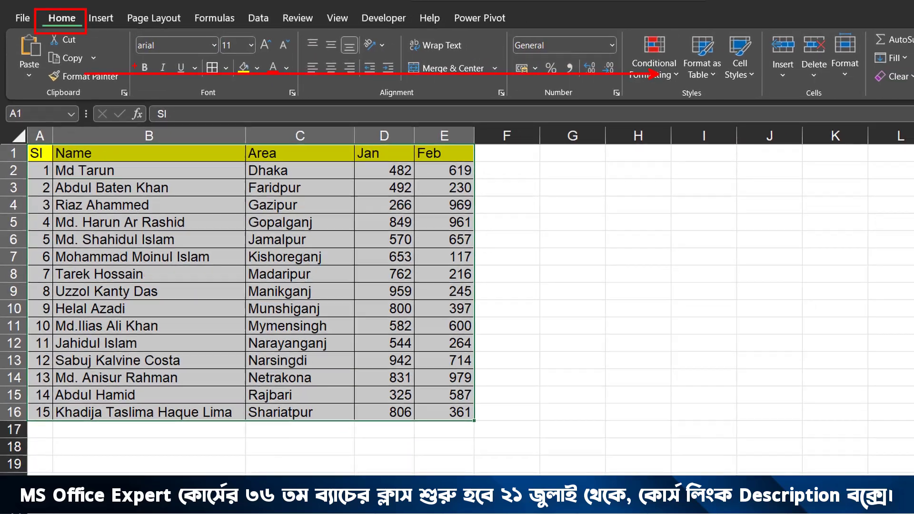
{"action": "key", "text": "Escape"}
{"action": "left_click", "coordinate": [614, 60]}
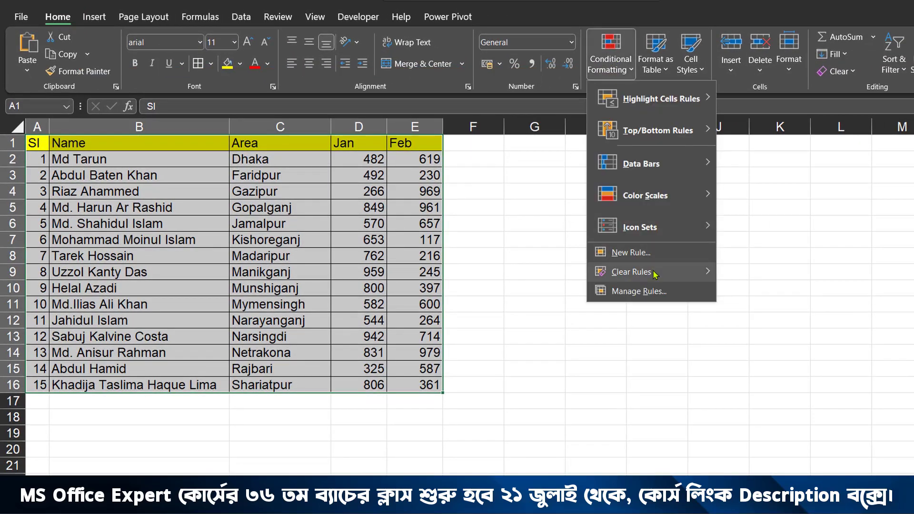
{"action": "mouse_move", "coordinate": [656, 274]}
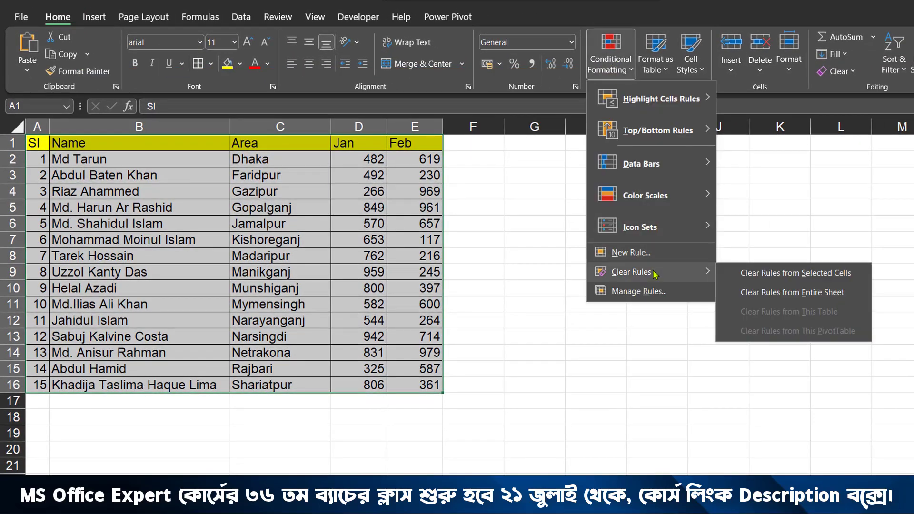
{"action": "left_click", "coordinate": [785, 292]}
{"action": "left_click", "coordinate": [375, 258]}
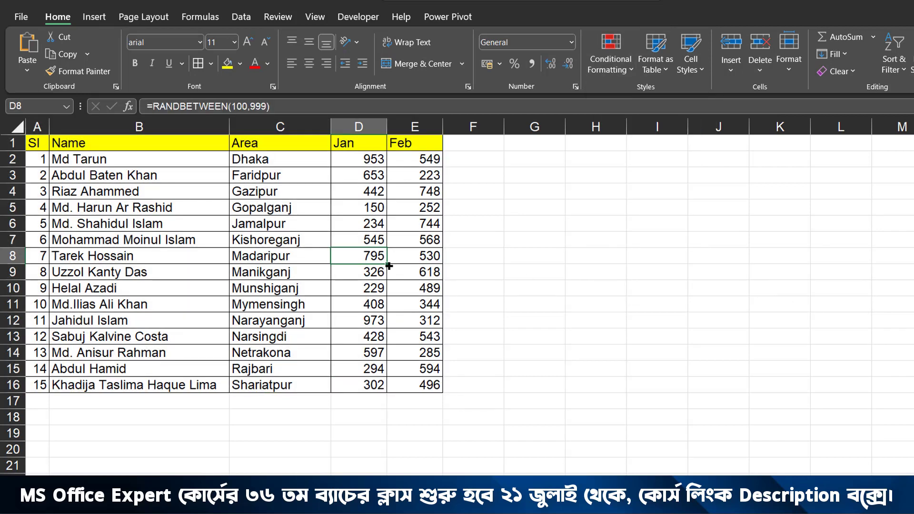
{"action": "left_click", "coordinate": [241, 255]}
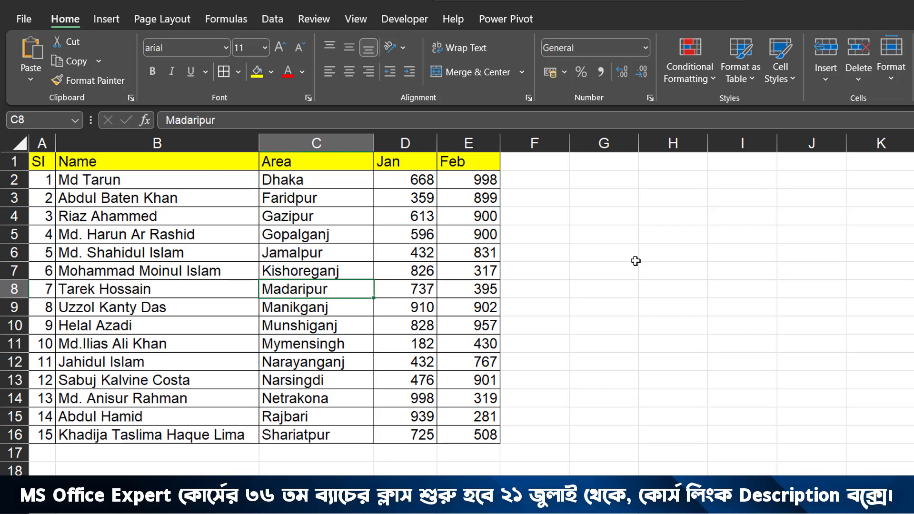
Enter the formula =ROW() in cell G5 to return the row number of that cell.
{"action": "left_click", "coordinate": [598, 231]}
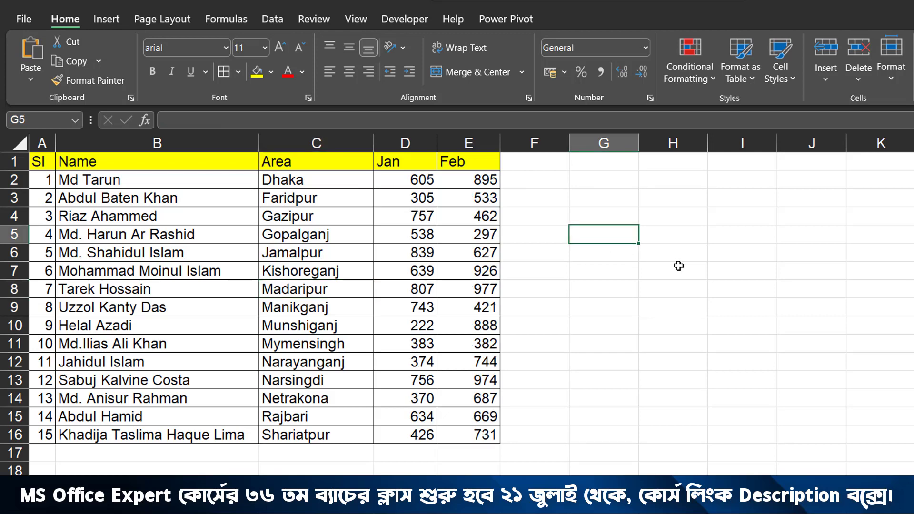
{"action": "type", "text": "=ro"}
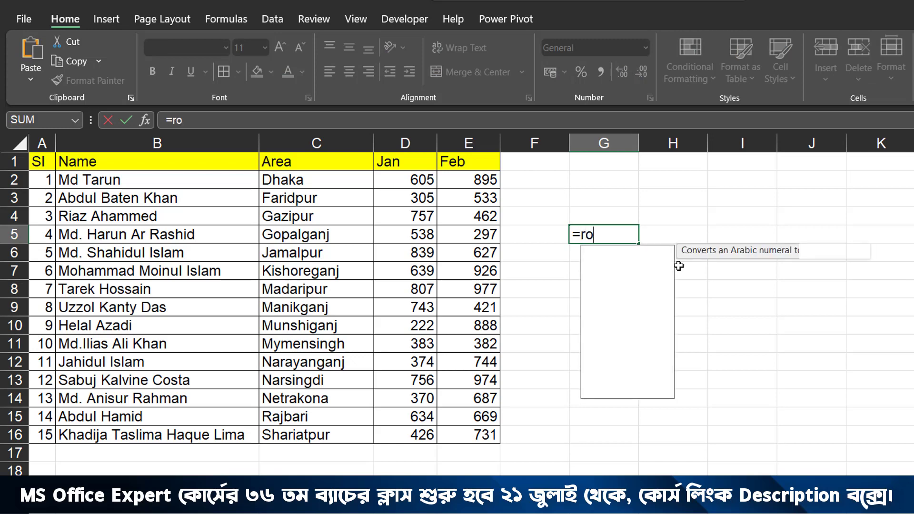
{"action": "type", "text": "w()"}
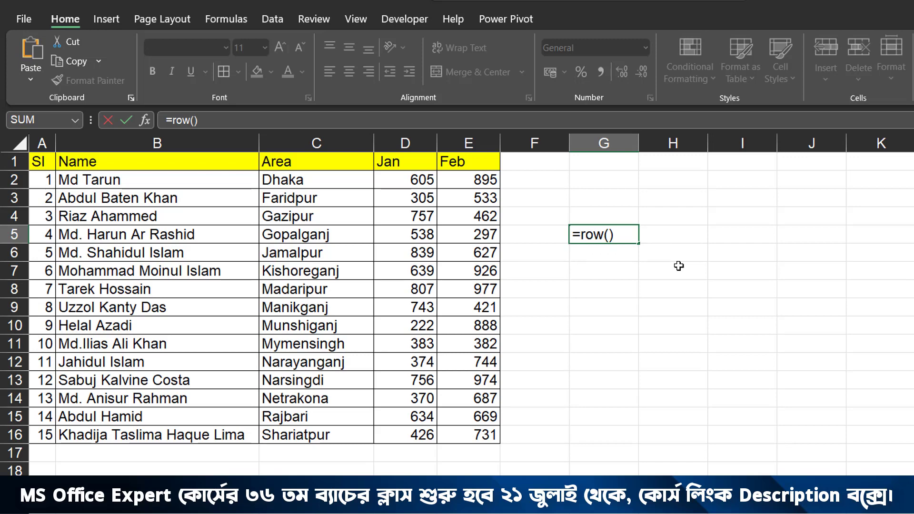
{"action": "key", "text": "Return"}
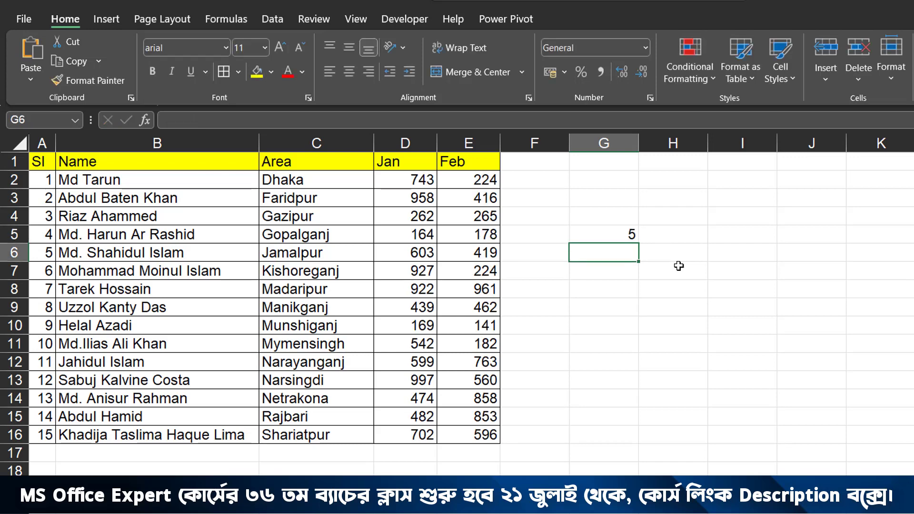
{"action": "key", "text": "Up"}
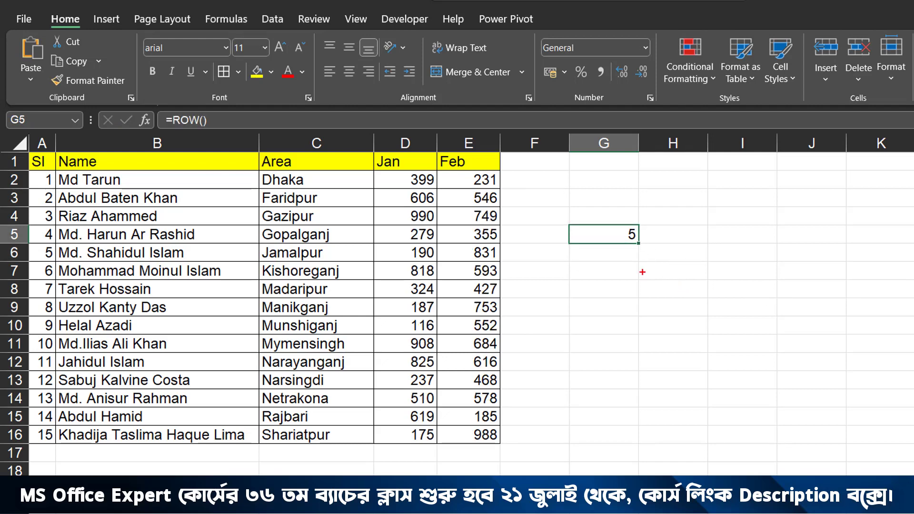
Fill the ROW formula from G5 down to G9 and inspect the copied cells.
{"action": "left_click_drag", "start_coordinate": [30, 236], "coordinate": [522, 236]}
{"action": "left_click_drag", "start_coordinate": [548, 239], "coordinate": [557, 238]}
{"action": "left_click_drag", "start_coordinate": [558, 239], "coordinate": [617, 236]}
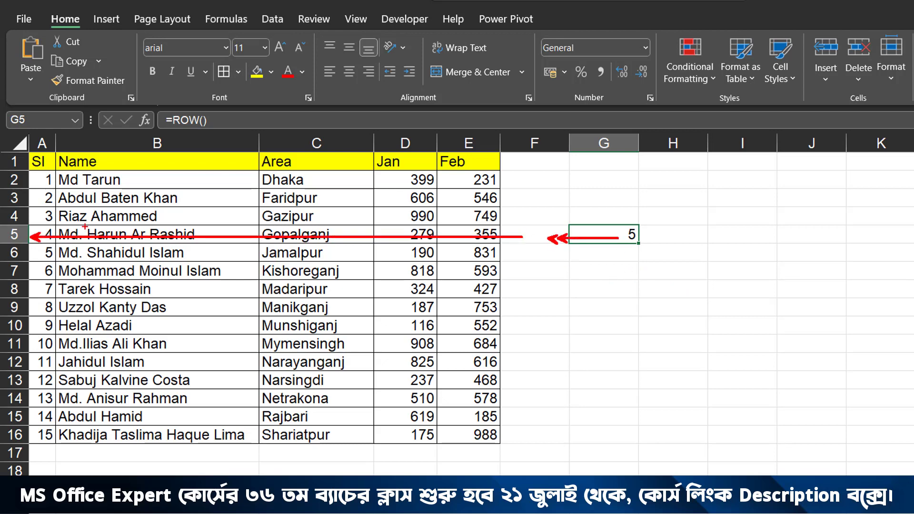
{"action": "left_click_drag", "start_coordinate": [2, 214], "coordinate": [44, 248]}
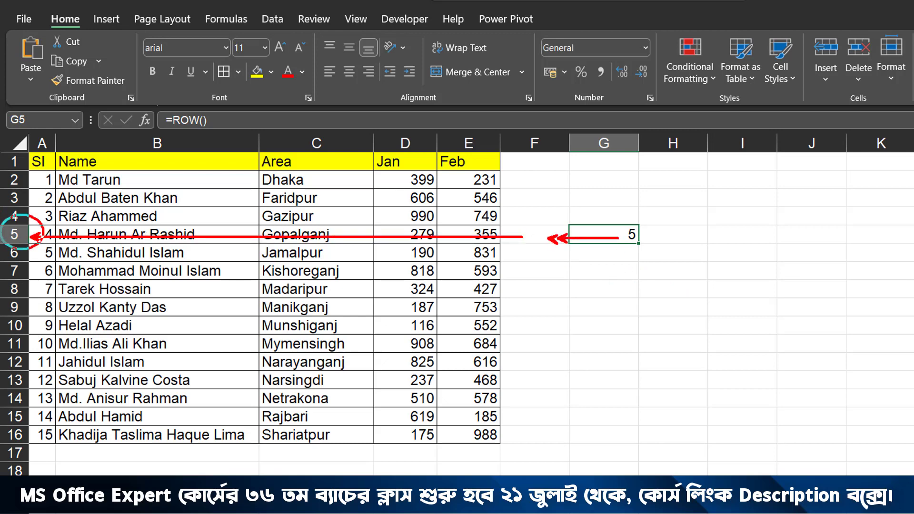
{"action": "mouse_move", "coordinate": [603, 213]}
{"action": "left_mouse_down"}
{"action": "mouse_move", "coordinate": [670, 253]}
{"action": "mouse_move", "coordinate": [638, 259]}
{"action": "mouse_move", "coordinate": [638, 316]}
{"action": "left_mouse_up"}
{"action": "key", "text": "Escape"}
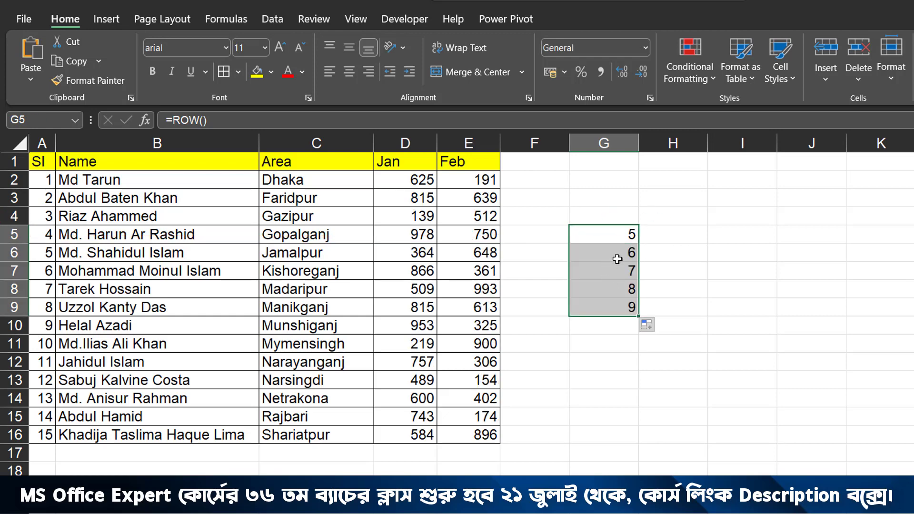
{"action": "left_click", "coordinate": [616, 251]}
{"action": "left_click", "coordinate": [616, 270]}
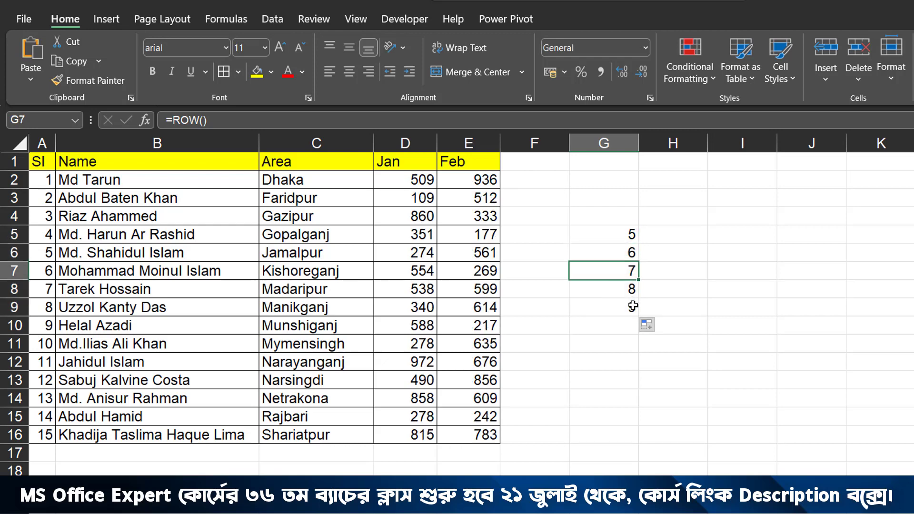
{"action": "left_click", "coordinate": [628, 312]}
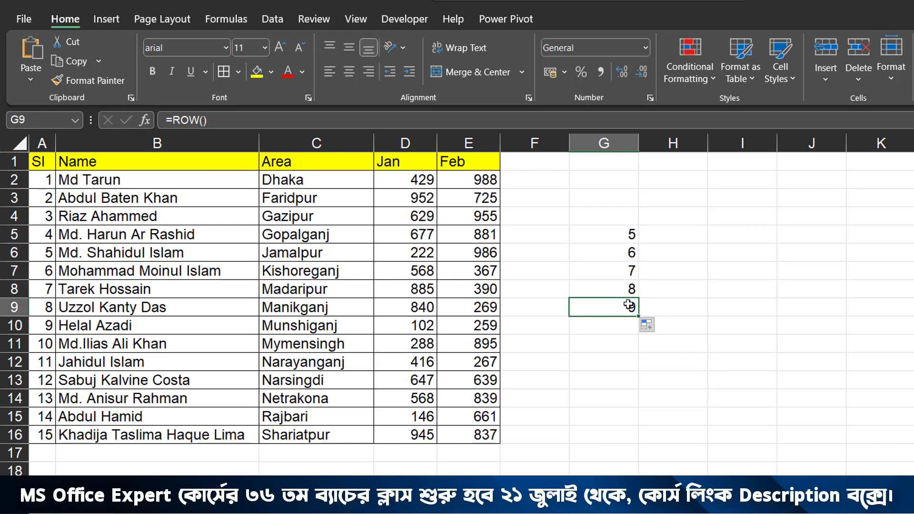
Delete the ROW formulas from the range G5:G9.
{"action": "left_click_drag", "start_coordinate": [629, 235], "coordinate": [637, 306]}
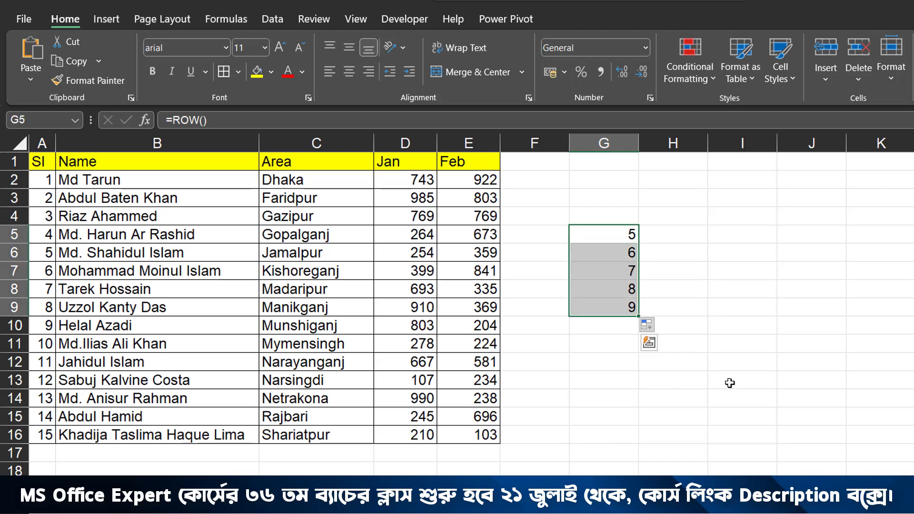
{"action": "key", "text": "BackSpace"}
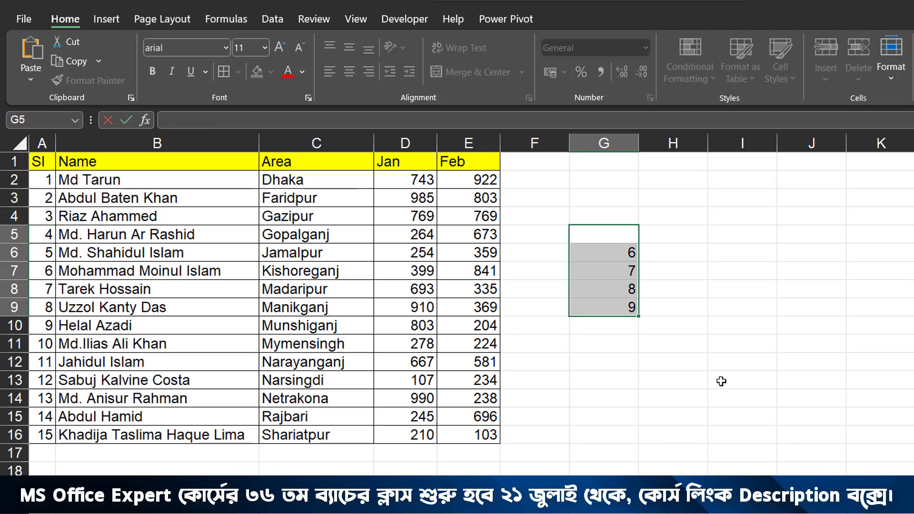
{"action": "left_click_drag", "start_coordinate": [617, 237], "coordinate": [618, 305]}
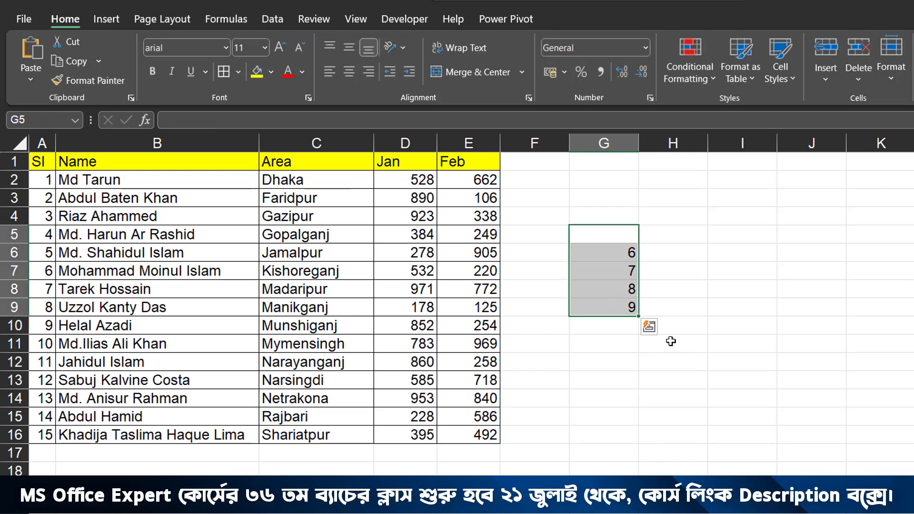
{"action": "key", "text": "Delete"}
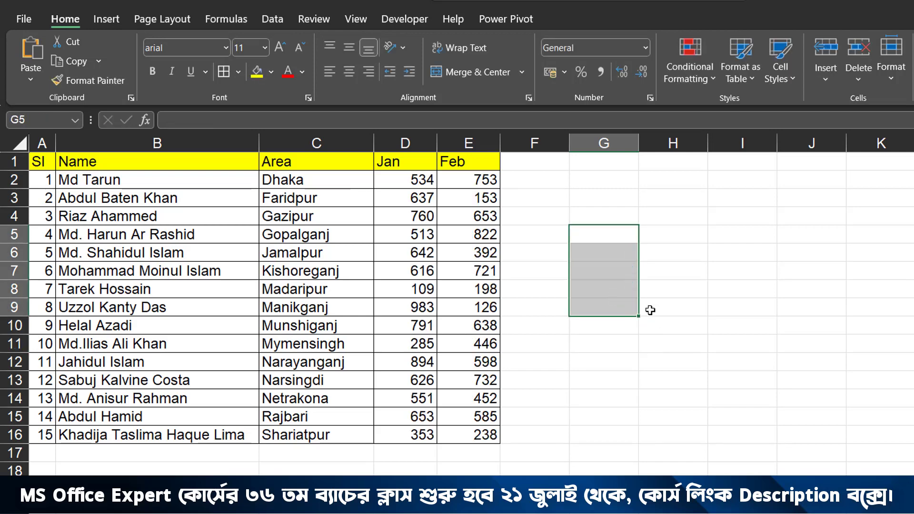
Enter the formula =CELL("row") in cell G5, without a reference argument.
{"action": "left_click", "coordinate": [587, 237]}
{"action": "type", "text": "="}
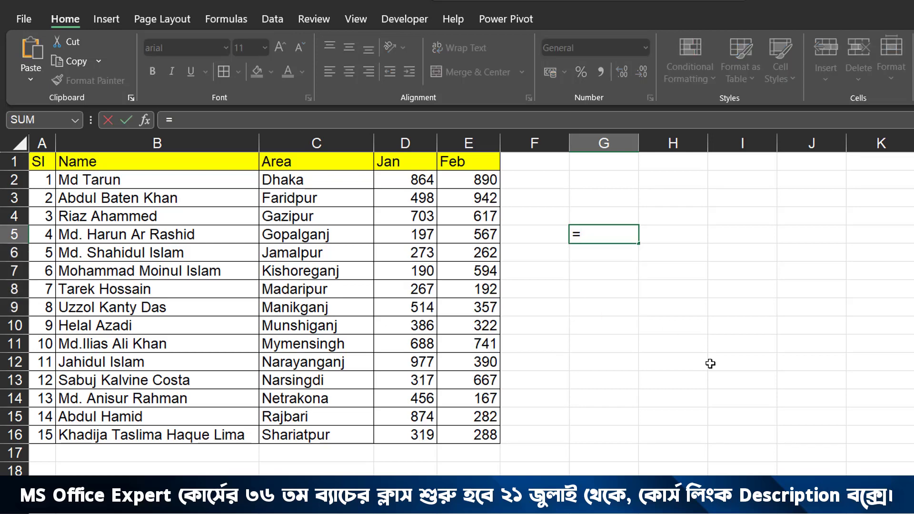
{"action": "type", "text": "cell"}
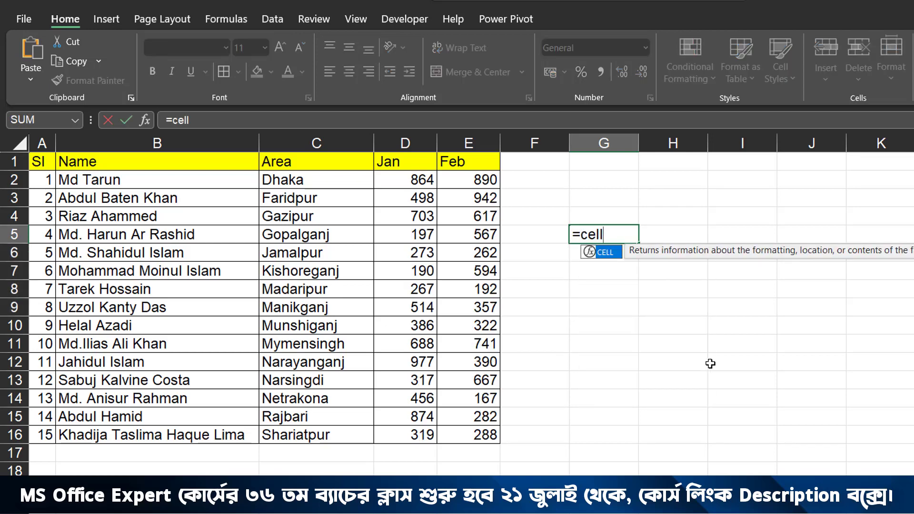
{"action": "type", "text": "("}
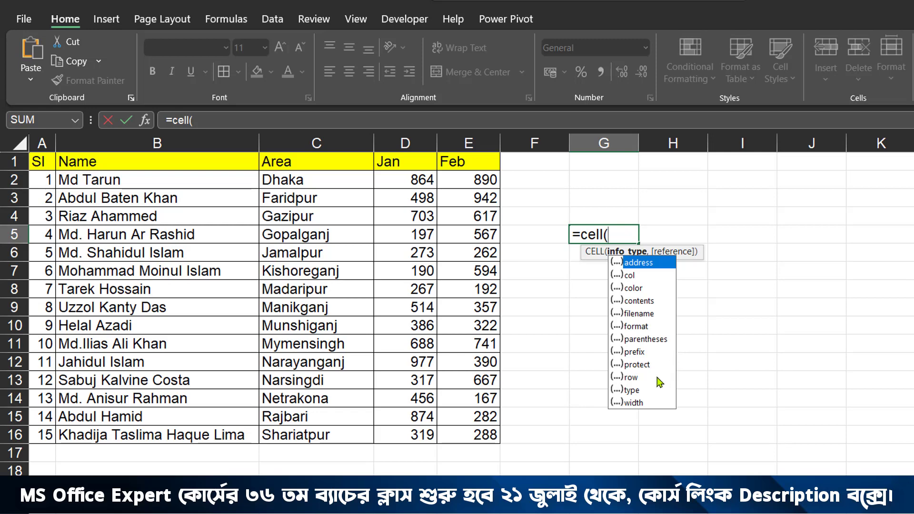
{"action": "double_click", "coordinate": [633, 378]}
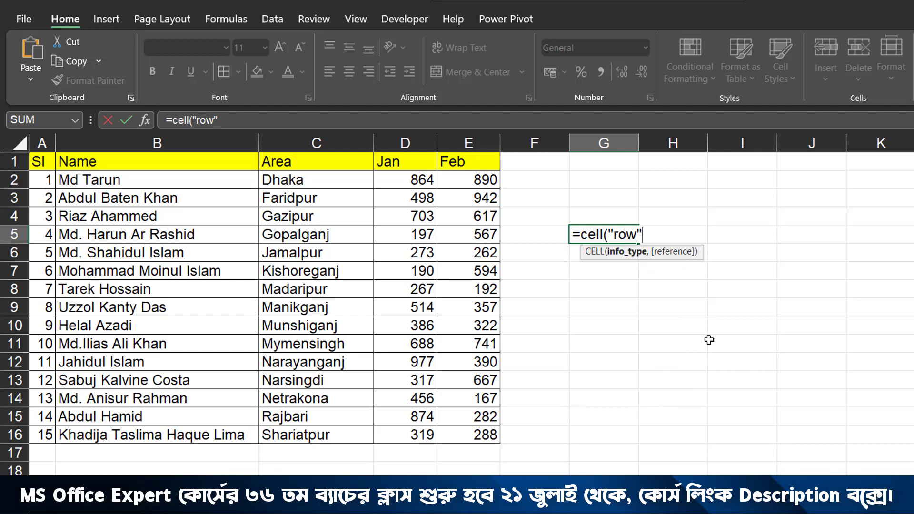
{"action": "type", "text": ")"}
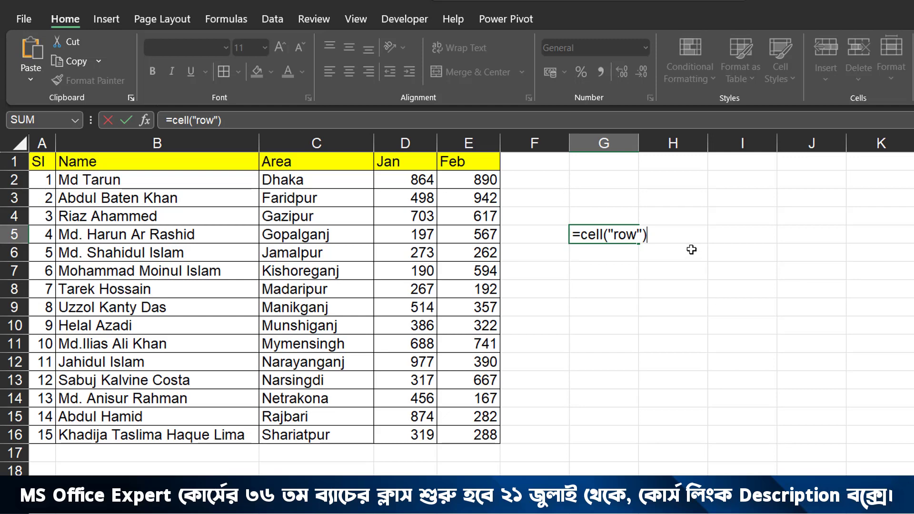
{"action": "key", "text": "Return"}
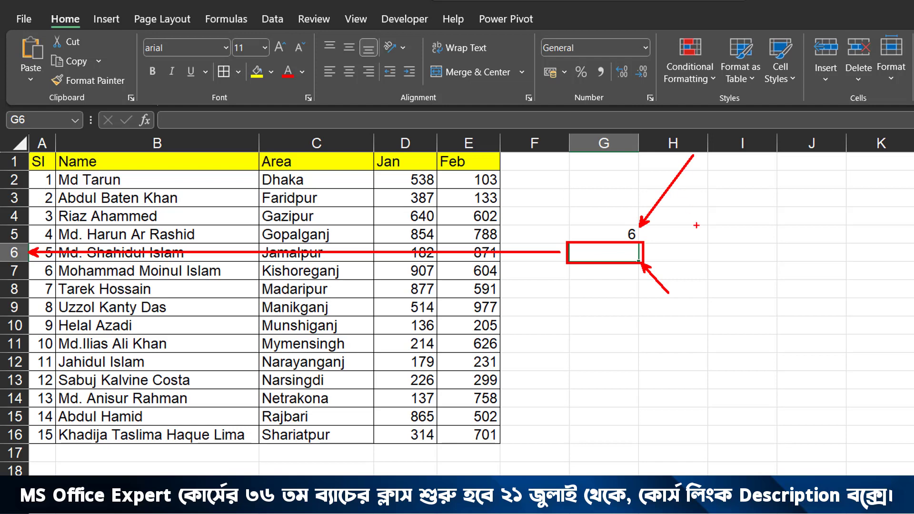
Select various empty cells in columns G and H, recalculating the sheet, to examine how the CELL formula in G5 responds.
{"action": "left_click", "coordinate": [612, 343]}
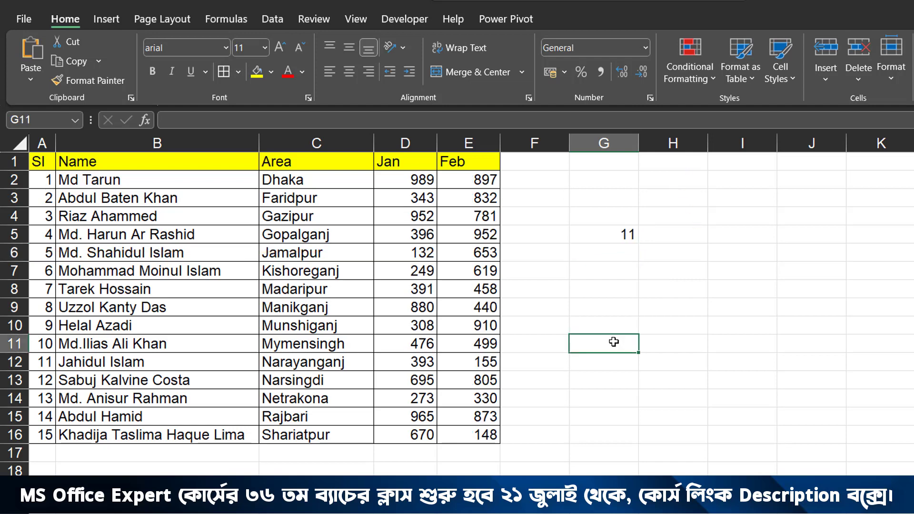
{"action": "left_click", "coordinate": [621, 380]}
{"action": "left_click", "coordinate": [643, 308]}
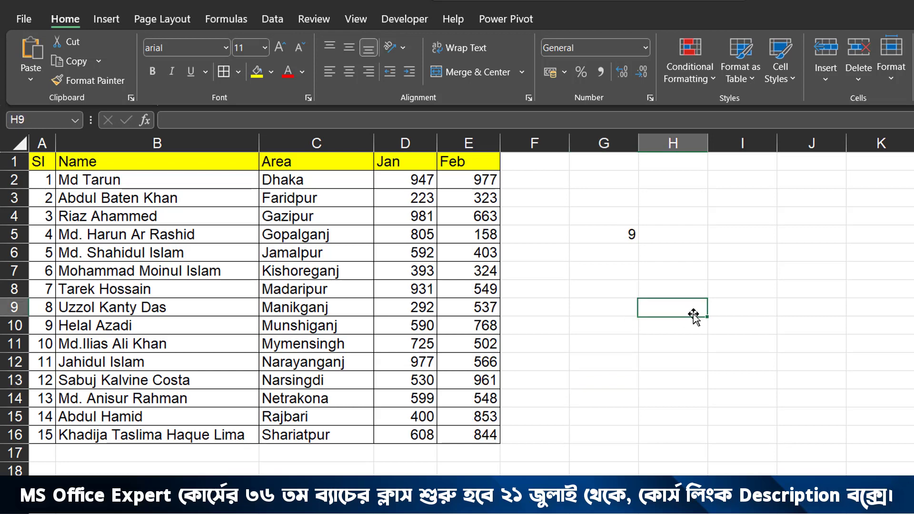
{"action": "left_click", "coordinate": [644, 387]}
{"action": "left_click", "coordinate": [584, 422]}
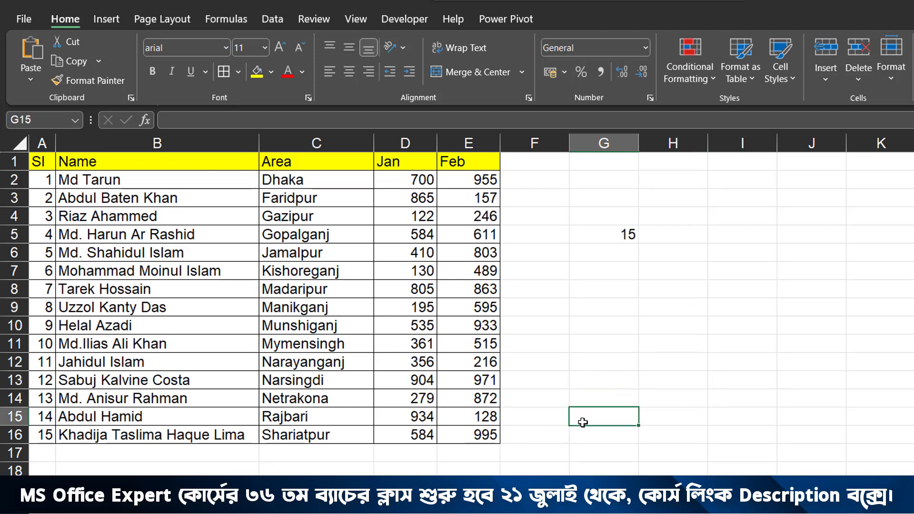
{"action": "left_click", "coordinate": [686, 309]}
{"action": "left_click", "coordinate": [699, 362]}
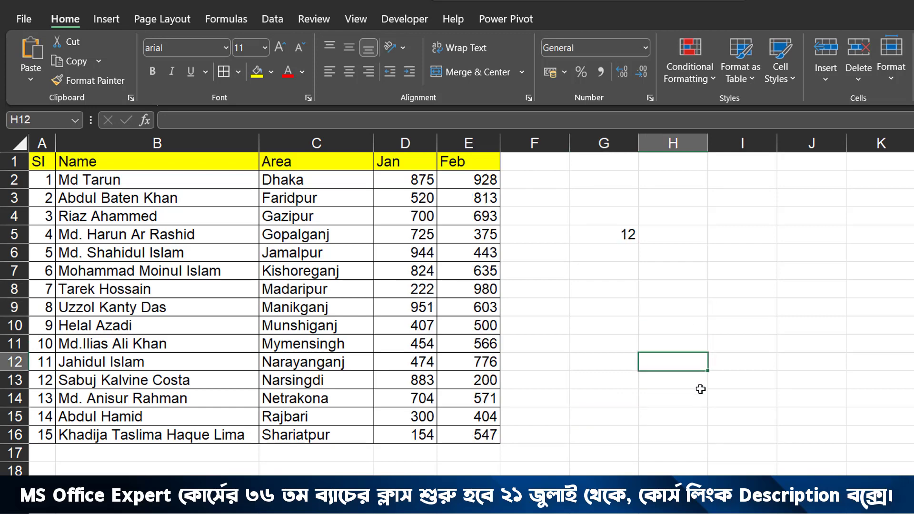
{"action": "left_click", "coordinate": [632, 397]}
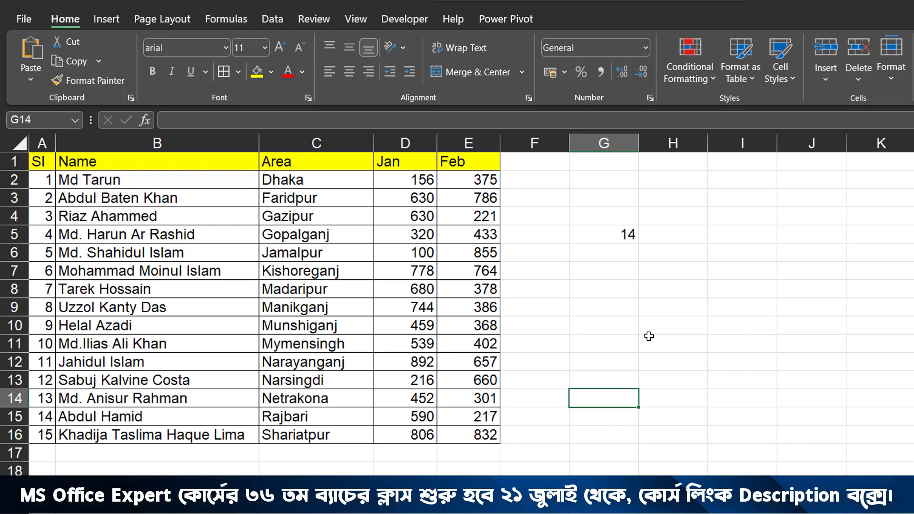
Enter the comparison formula =ROW()=CELL("row") in cell G10.
{"action": "left_click", "coordinate": [614, 324]}
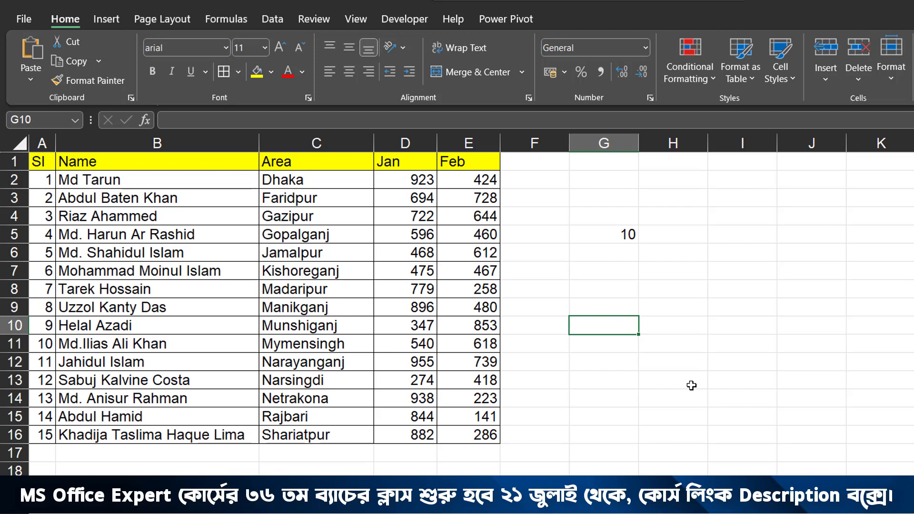
{"action": "type", "text": "="}
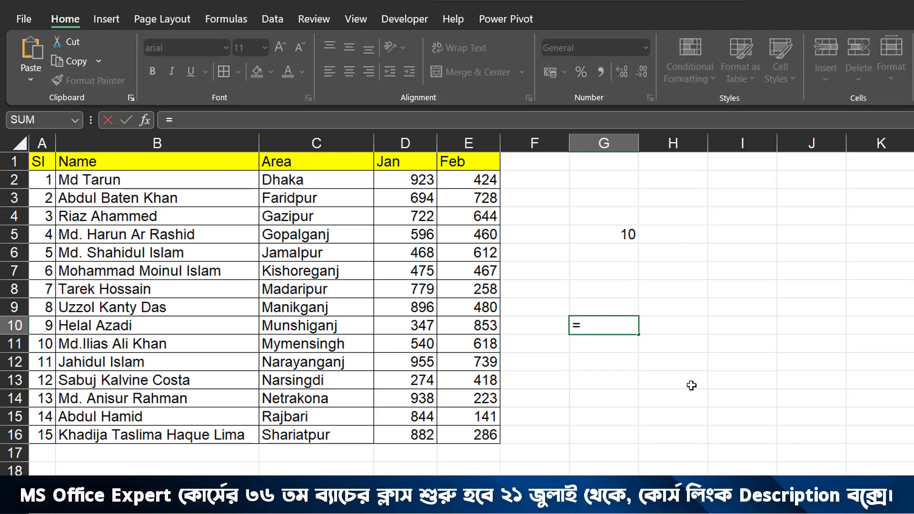
{"action": "type", "text": "row"}
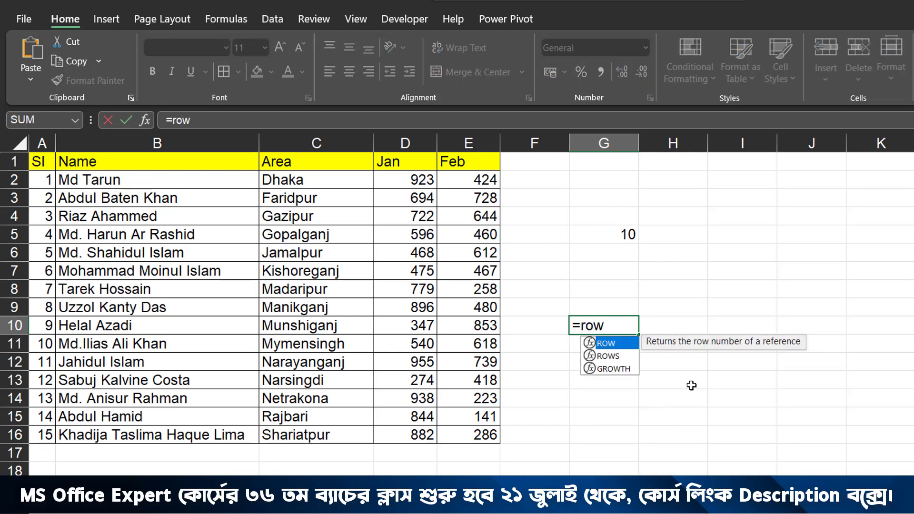
{"action": "type", "text": "()"}
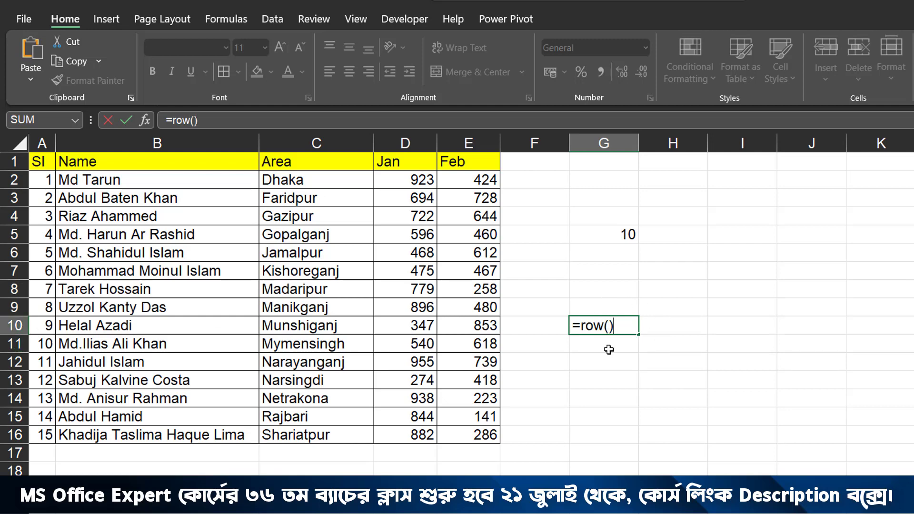
{"action": "type", "text": "=cell"}
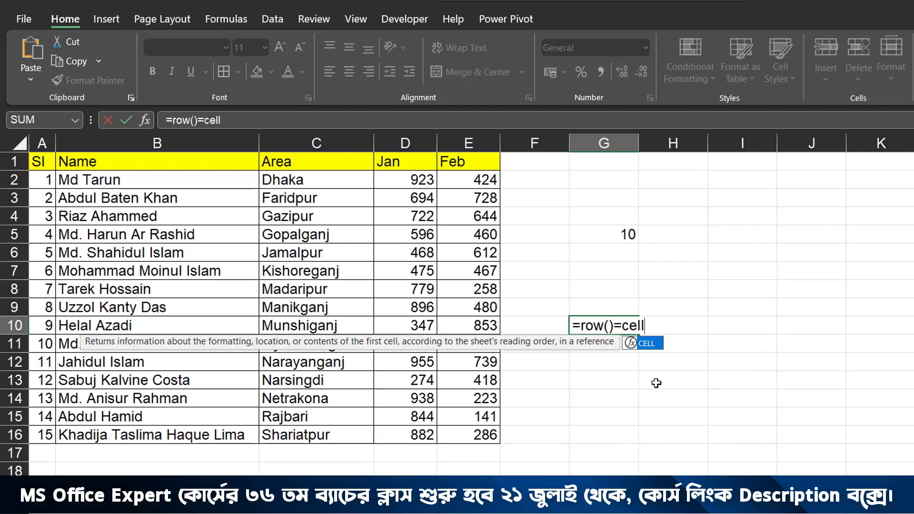
{"action": "type", "text": "("}
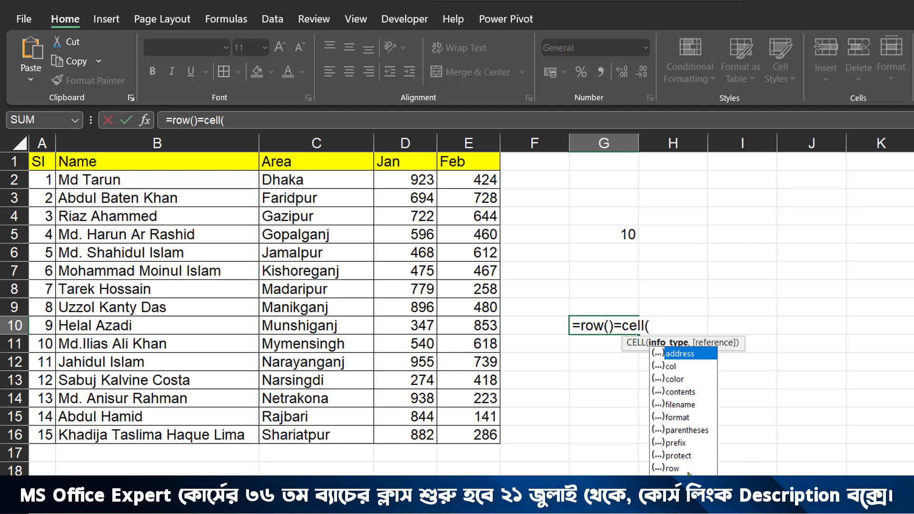
{"action": "double_click", "coordinate": [673, 468]}
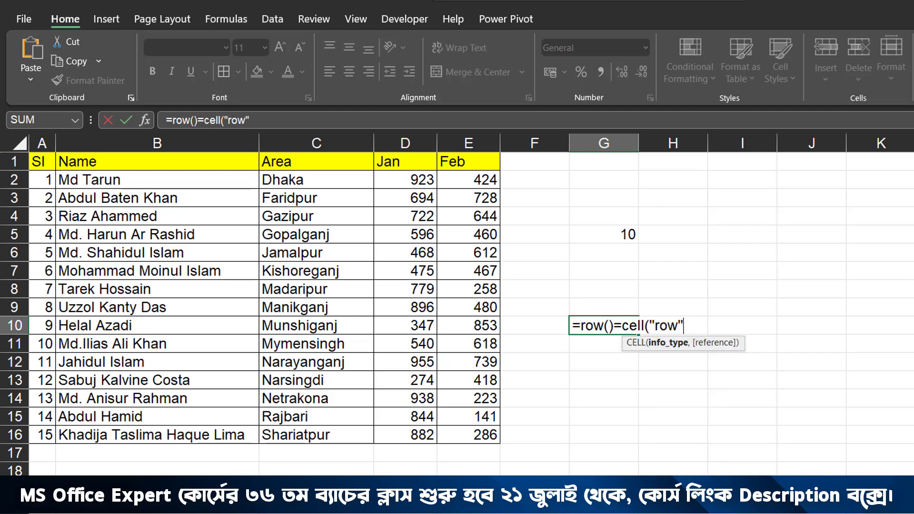
{"action": "type", "text": ")"}
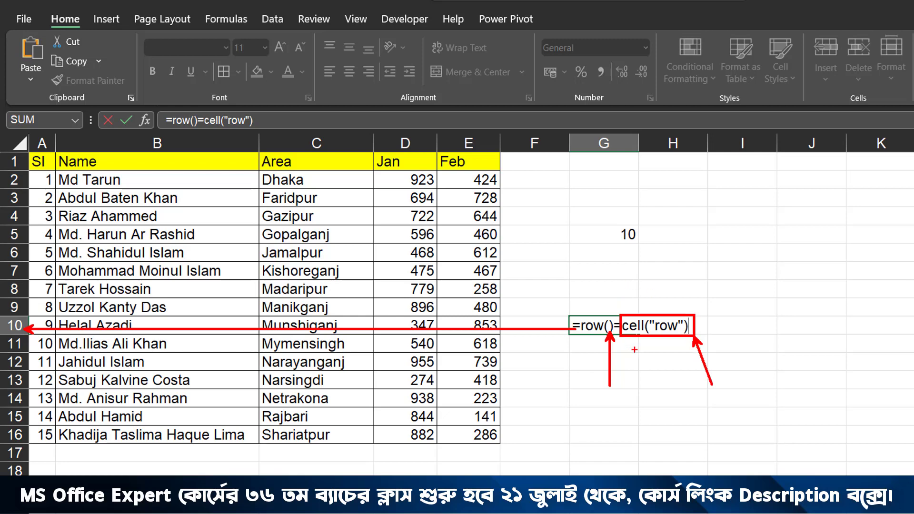
{"action": "left_click_drag", "start_coordinate": [617, 334], "coordinate": [617, 385]}
{"action": "left_click_drag", "start_coordinate": [603, 322], "coordinate": [603, 265]}
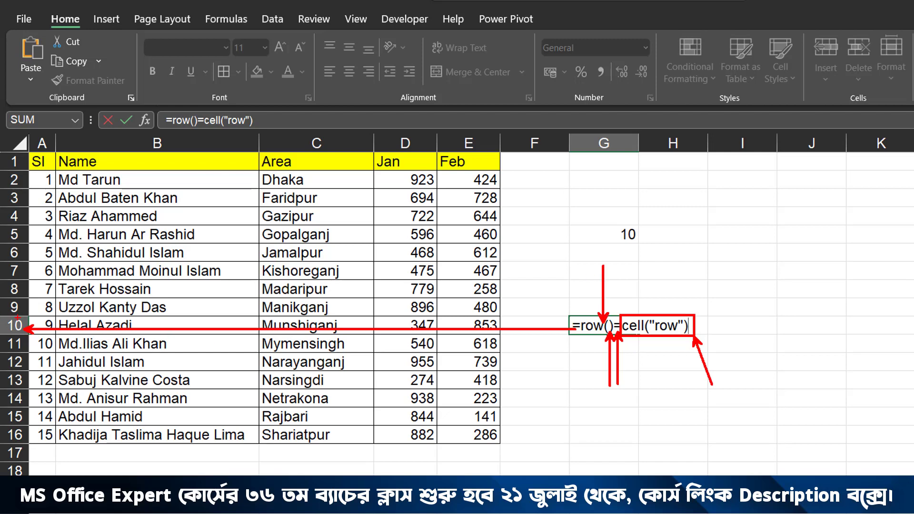
{"action": "left_click_drag", "start_coordinate": [644, 316], "coordinate": [665, 269]}
{"action": "left_click_drag", "start_coordinate": [604, 333], "coordinate": [603, 415]}
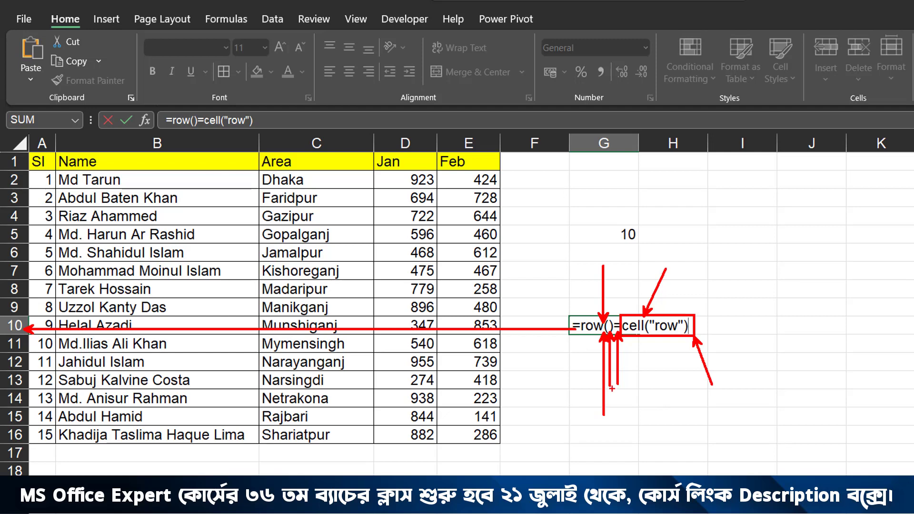
{"action": "key", "text": "Escape"}
{"action": "key", "text": "Return"}
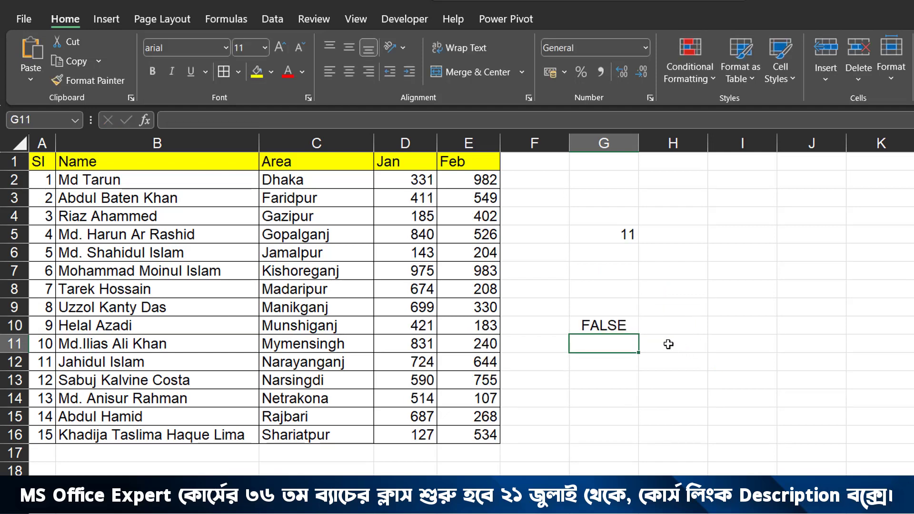
Select G12, G10, the table range A2:E16 and G15 to examine how the comparison formula in G10 responds.
{"action": "left_click", "coordinate": [630, 363]}
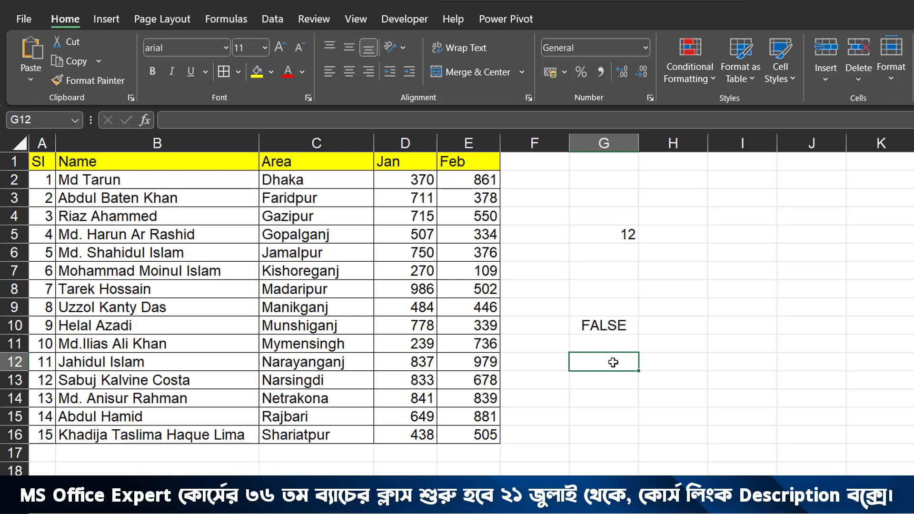
{"action": "left_click", "coordinate": [618, 326]}
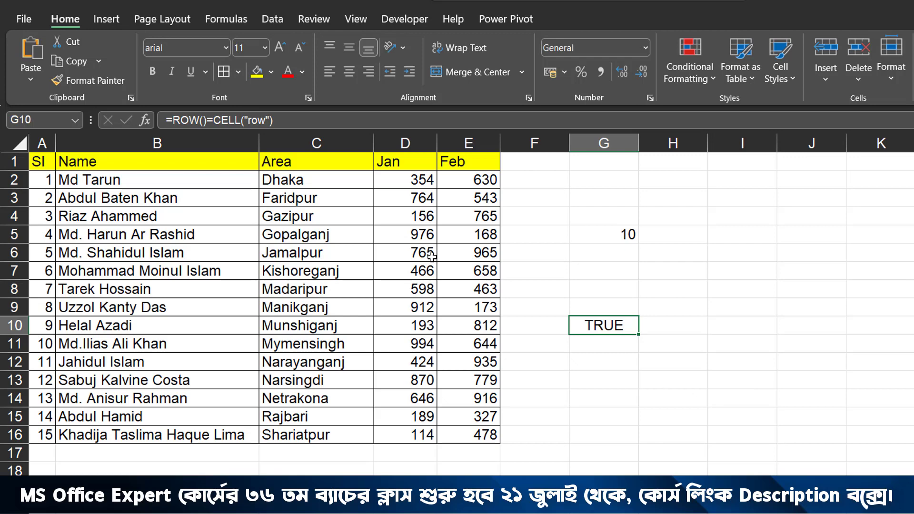
{"action": "left_click_drag", "start_coordinate": [58, 181], "coordinate": [476, 433]}
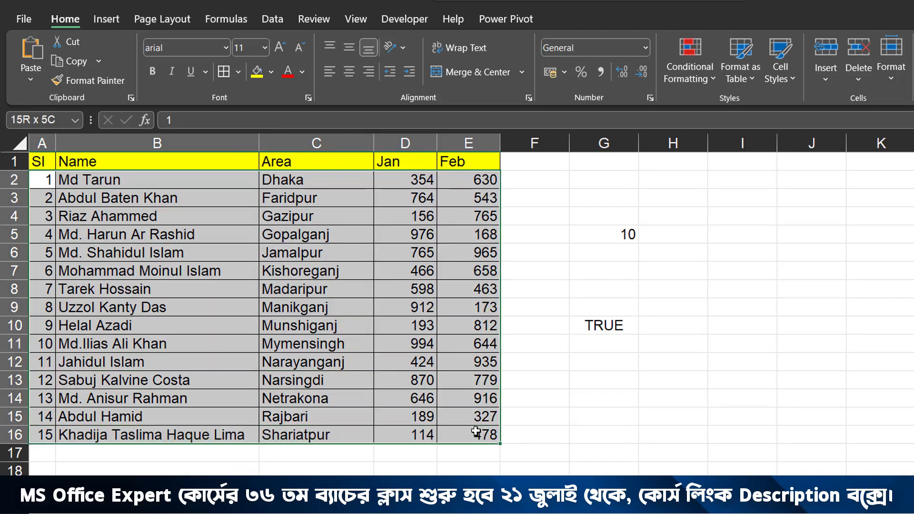
{"action": "left_click", "coordinate": [595, 416]}
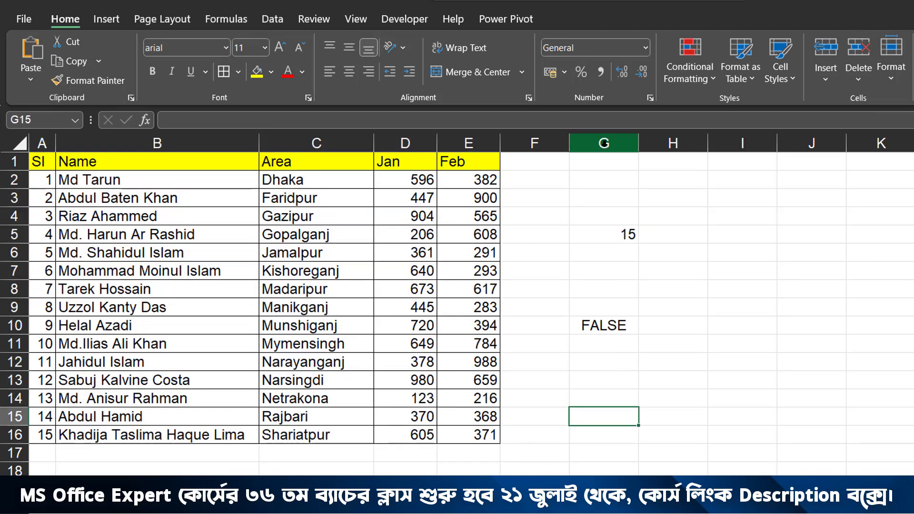
Clear all the test formulas from column G and return to a cell inside the table.
{"action": "left_click", "coordinate": [603, 142]}
{"action": "key", "text": "Delete"}
{"action": "left_click", "coordinate": [209, 252]}
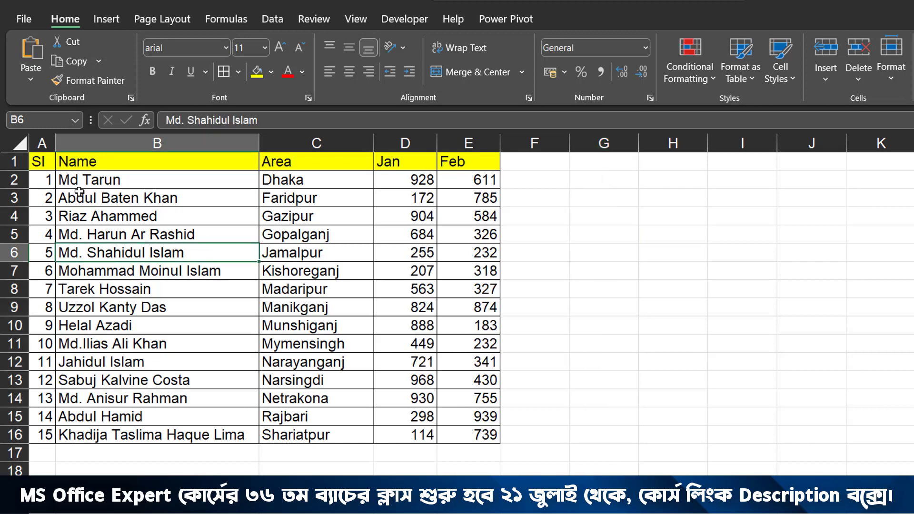
Start a new conditional formatting rule for A2:E16 that uses a formula to determine which cells to format.
{"action": "left_click_drag", "start_coordinate": [53, 177], "coordinate": [485, 427]}
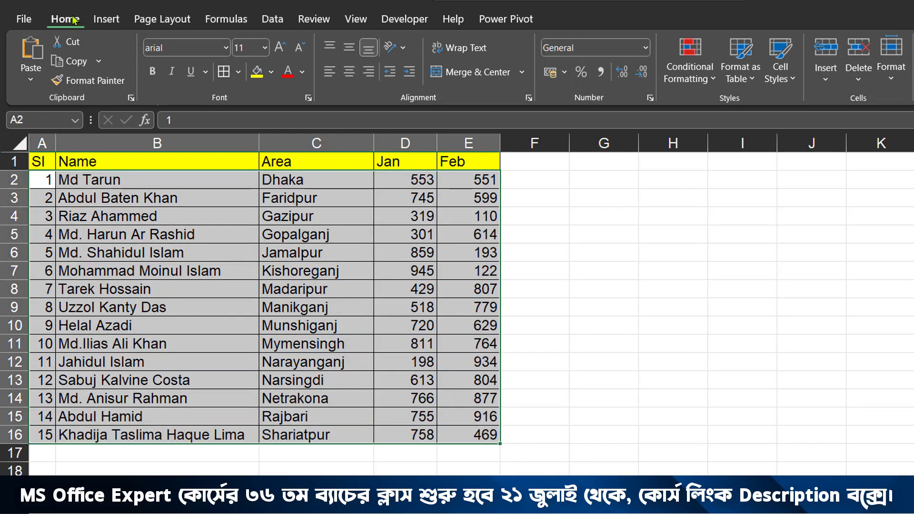
{"action": "left_click", "coordinate": [691, 79]}
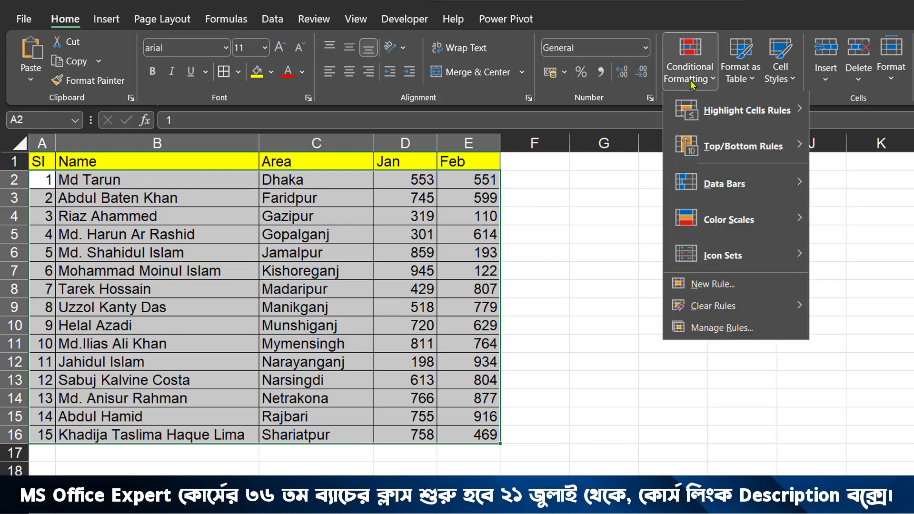
{"action": "left_click", "coordinate": [710, 290]}
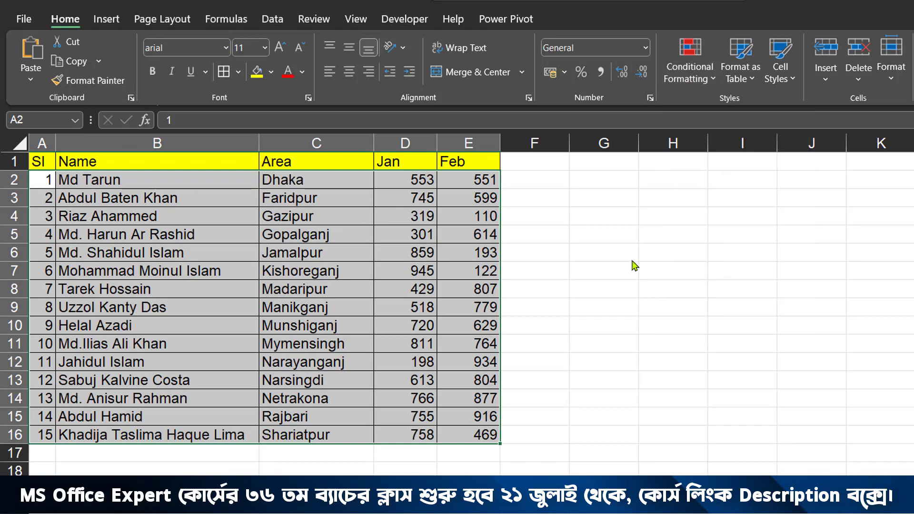
{"action": "left_click_drag", "start_coordinate": [649, 69], "coordinate": [355, 207]}
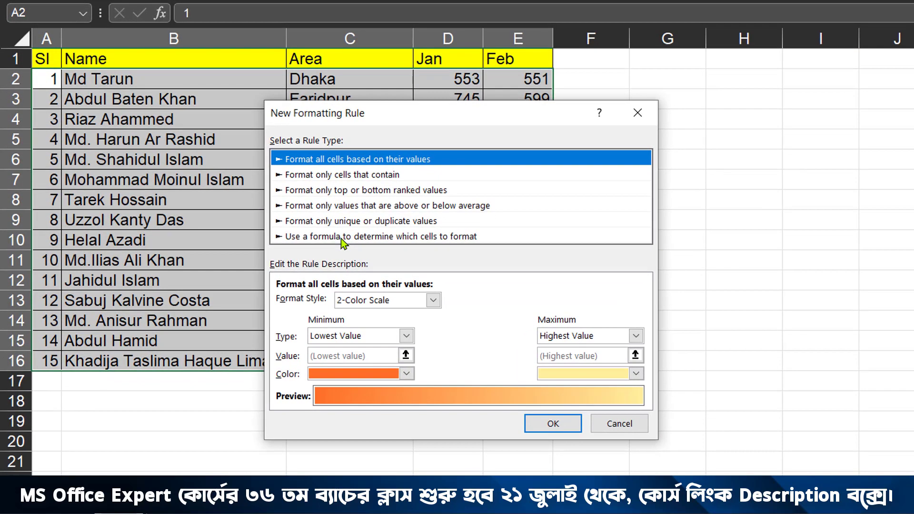
{"action": "left_click", "coordinate": [293, 312]}
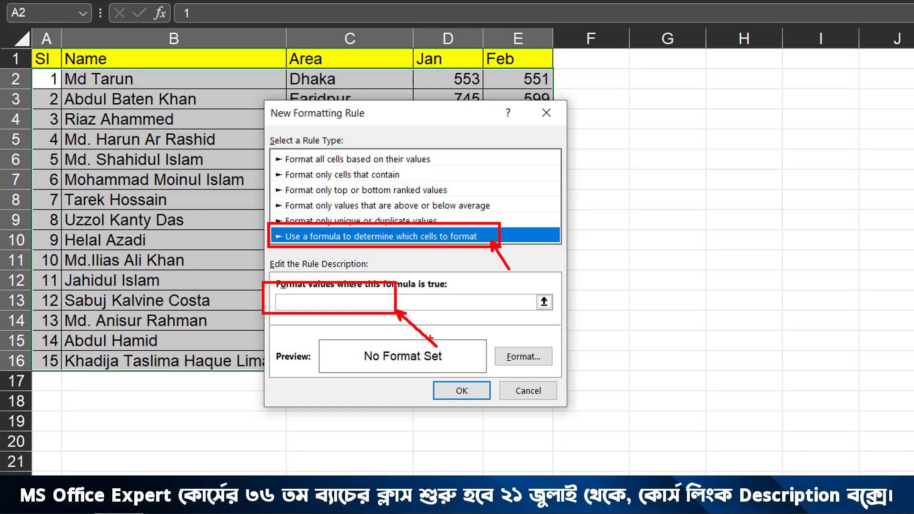
Set the formatting rule's formula to =row()=cell("row").
{"action": "left_click", "coordinate": [404, 303]}
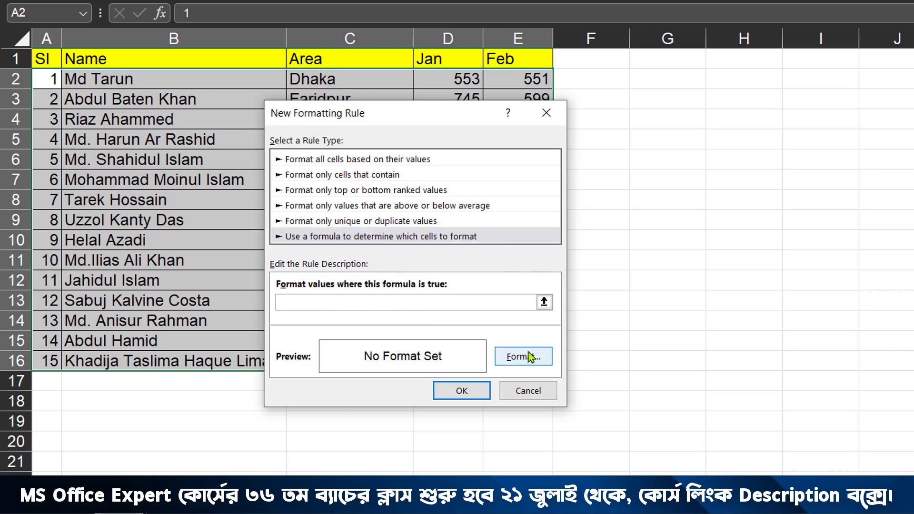
{"action": "type", "text": "=row()=cell(row"}
{"action": "key", "text": "BackSpace"}
{"action": "key", "text": "BackSpace"}
{"action": "type", "text": "\"row"}
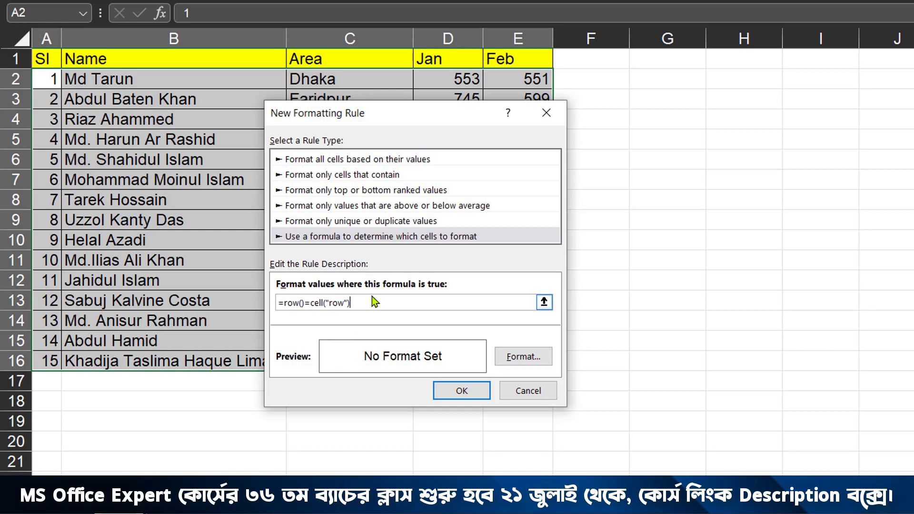
Set the rule's font format to white with the Bold Italic style.
{"action": "left_click", "coordinate": [517, 355]}
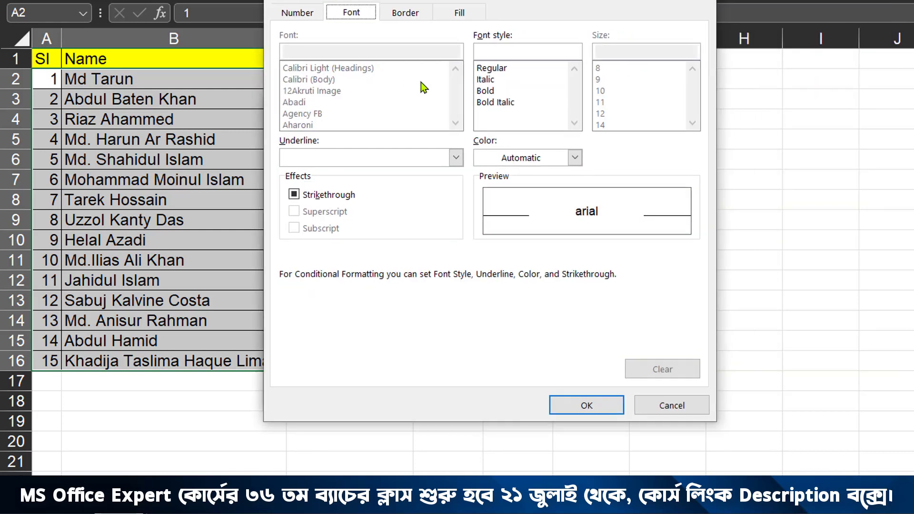
{"action": "left_click", "coordinate": [508, 161]}
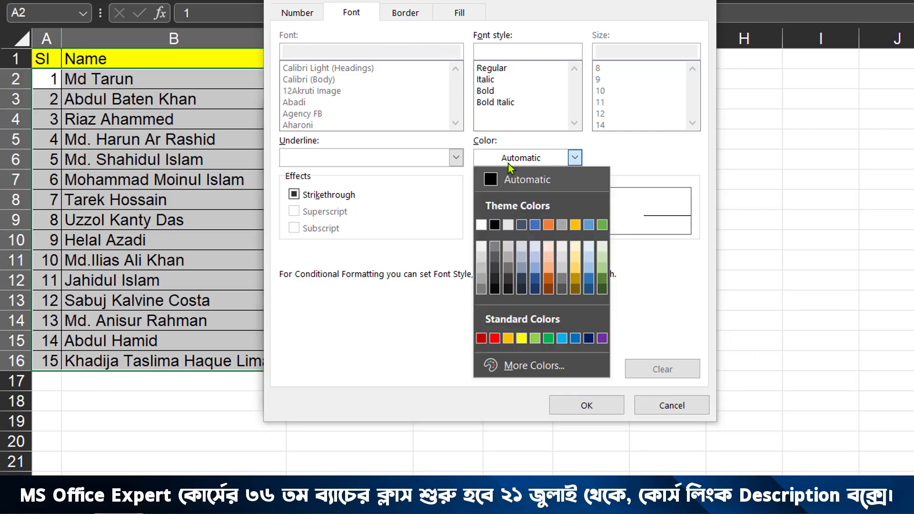
{"action": "left_click", "coordinate": [465, 219]}
{"action": "left_click", "coordinate": [498, 155]}
{"action": "left_click", "coordinate": [483, 220]}
{"action": "left_click", "coordinate": [485, 102]}
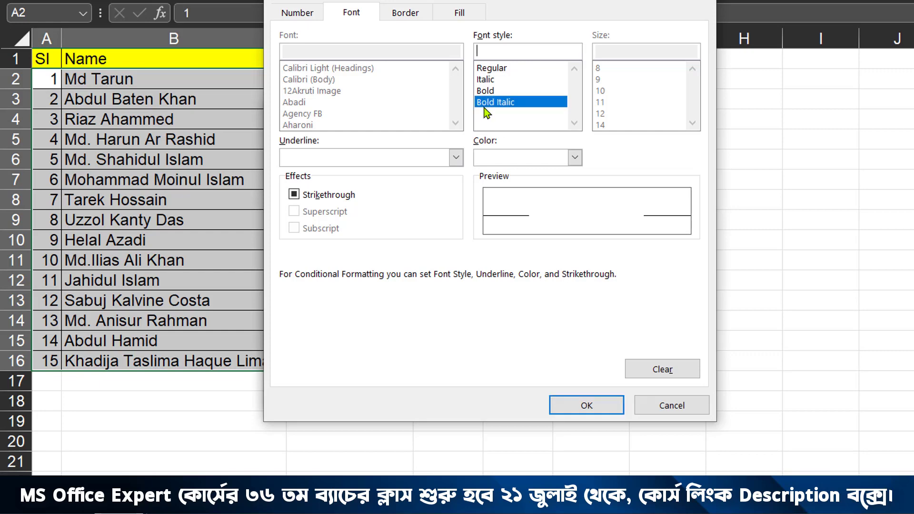
Give the rule a dark red background fill and apply it to the table.
{"action": "left_click", "coordinate": [455, 13]}
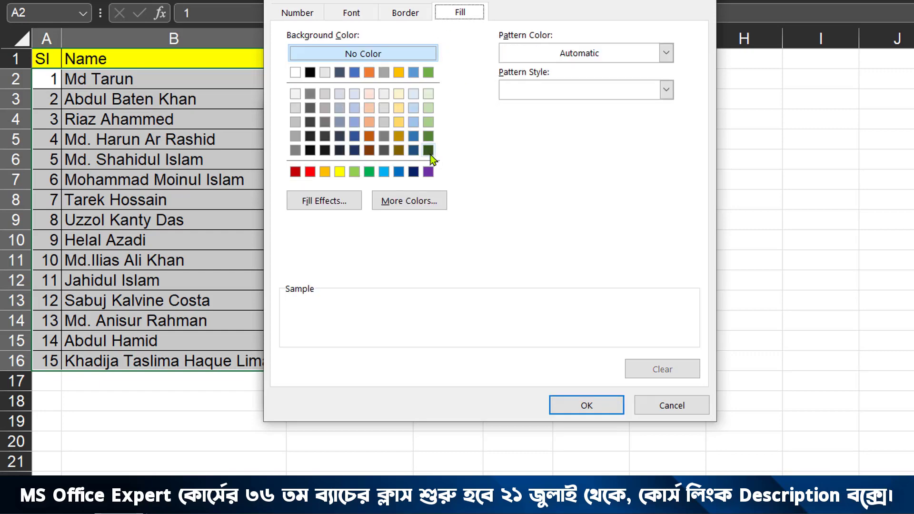
{"action": "left_click", "coordinate": [295, 171]}
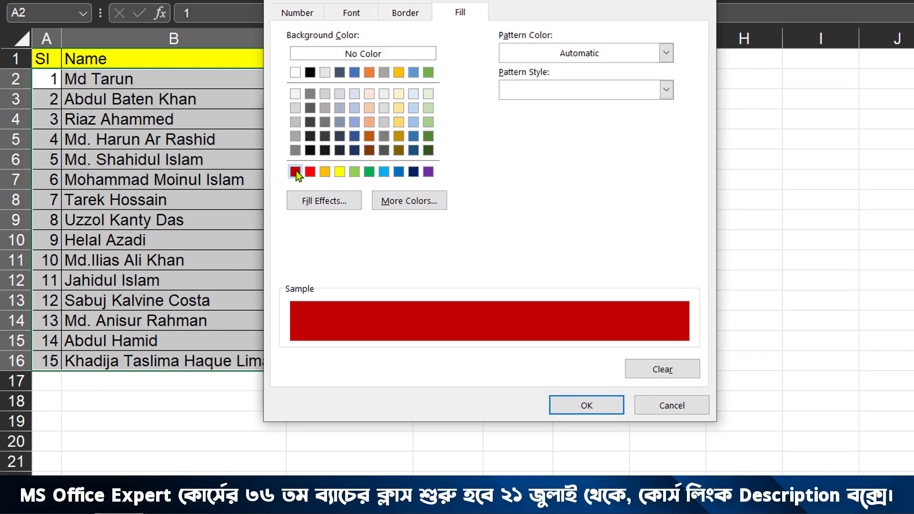
{"action": "left_click", "coordinate": [586, 405]}
{"action": "left_click", "coordinate": [467, 388]}
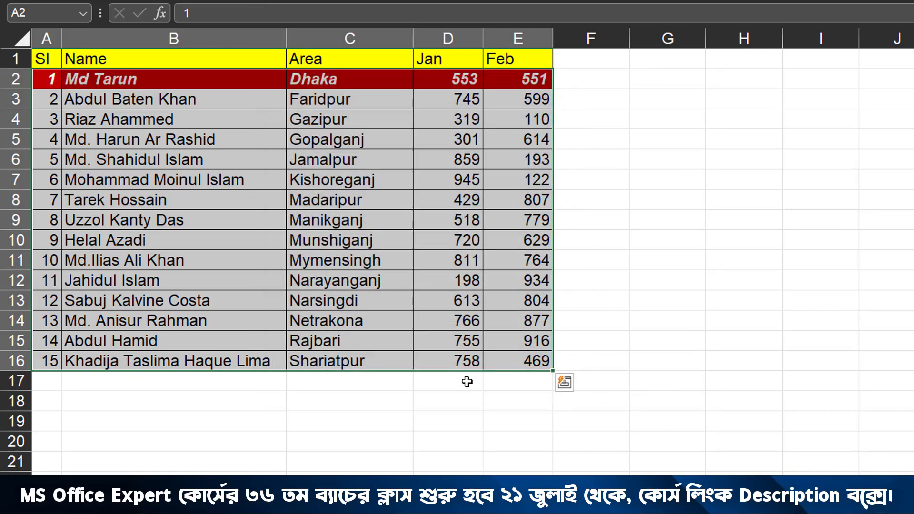
Select cells in various table rows, recalculating the sheet, to check that the highlight follows the active row.
{"action": "left_click", "coordinate": [332, 236]}
{"action": "left_click", "coordinate": [240, 185]}
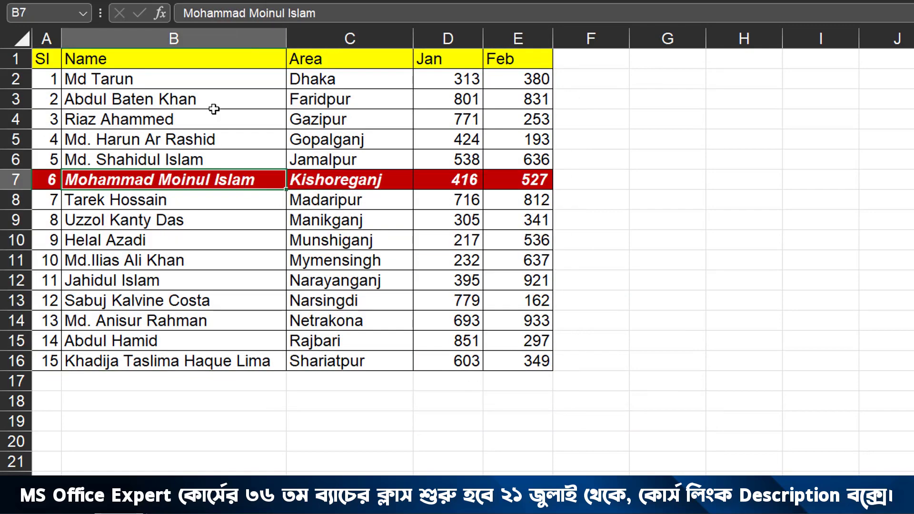
{"action": "left_click", "coordinate": [214, 107]}
{"action": "left_click", "coordinate": [229, 178]}
{"action": "left_click", "coordinate": [224, 245]}
{"action": "left_click", "coordinate": [229, 280]}
{"action": "left_click", "coordinate": [201, 159]}
{"action": "left_click", "coordinate": [237, 227]}
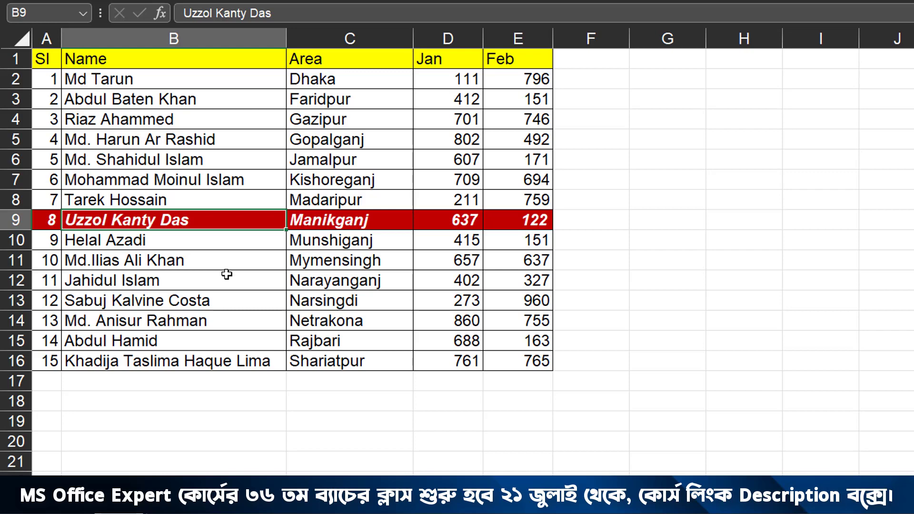
{"action": "left_click", "coordinate": [209, 275]}
{"action": "left_click", "coordinate": [203, 201]}
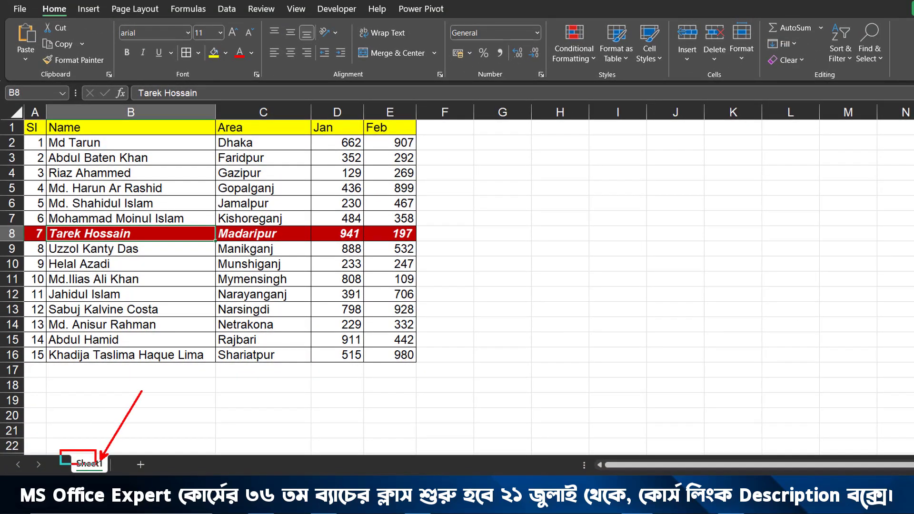
Open Sheet1's code module and create an empty Worksheet_SelectionChange event procedure.
{"action": "right_click", "coordinate": [99, 462]}
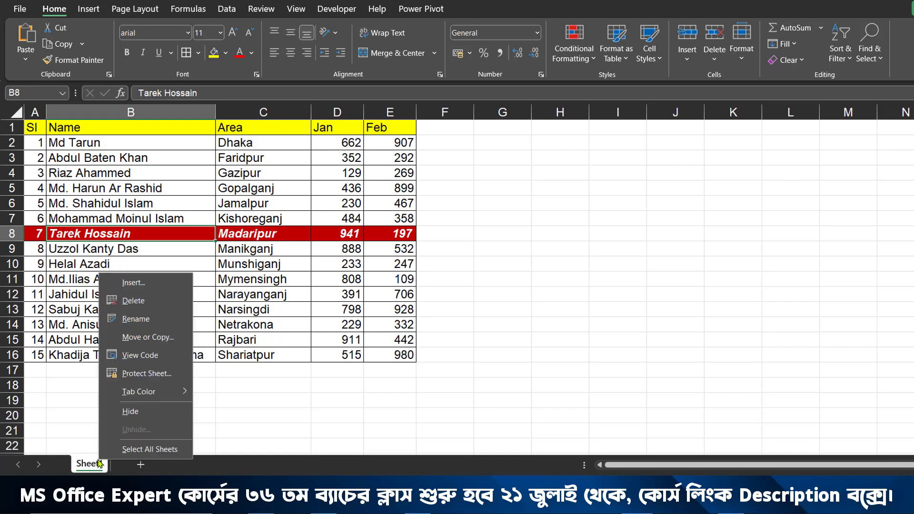
{"action": "left_click", "coordinate": [140, 358]}
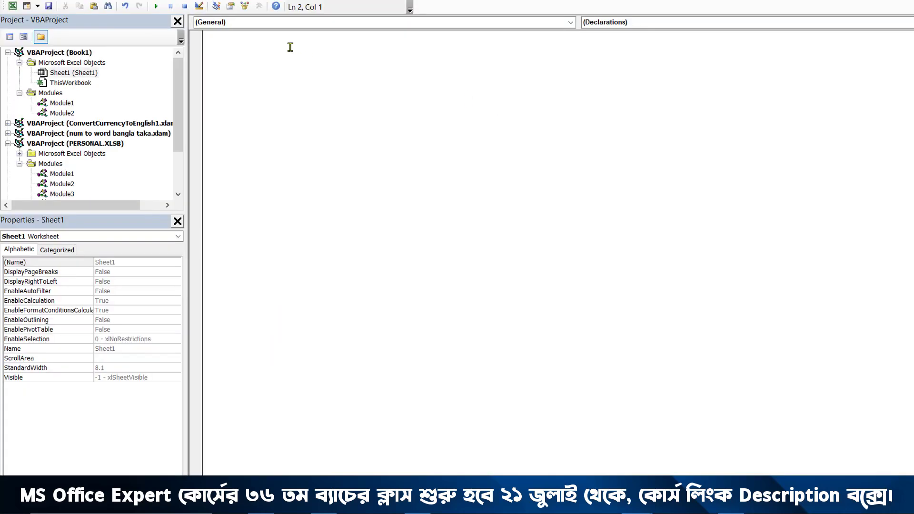
{"action": "left_click", "coordinate": [570, 22]}
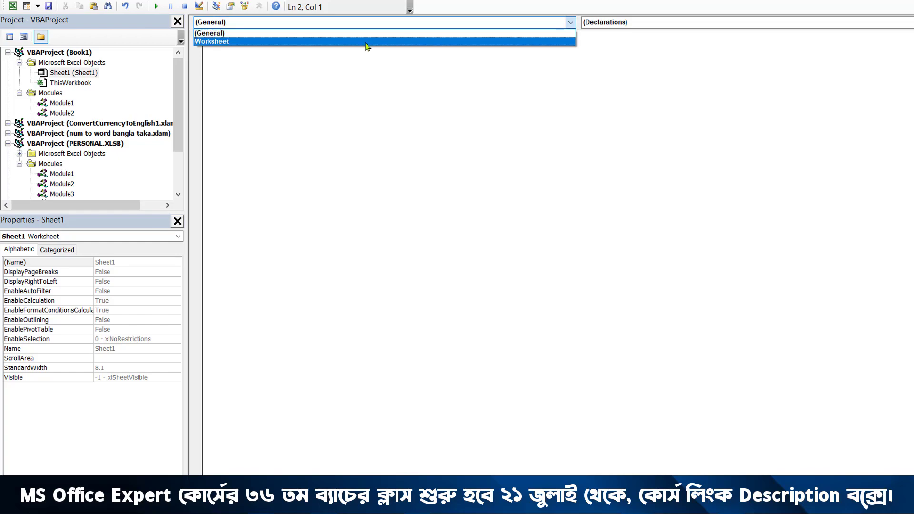
{"action": "left_click", "coordinate": [365, 41]}
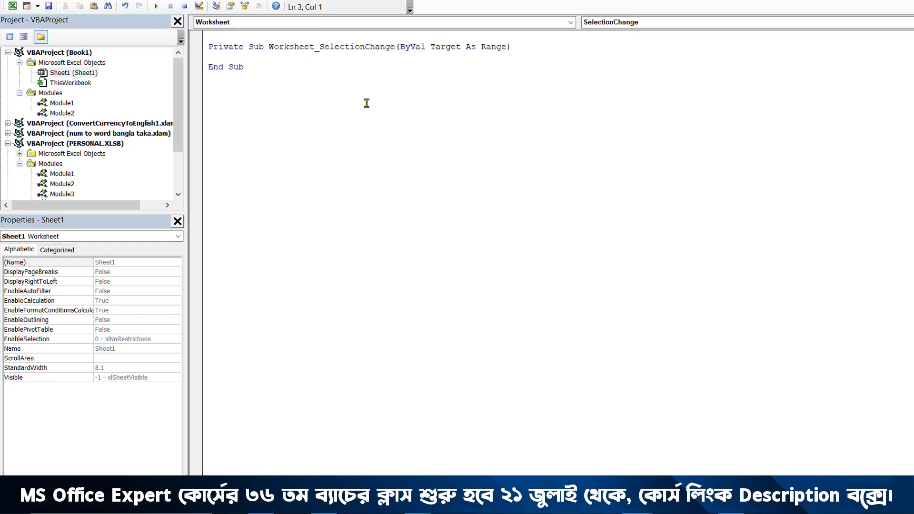
Add the line target.Calculate to the SelectionChange procedure and return to the worksheet.
{"action": "type", "text": "target"}
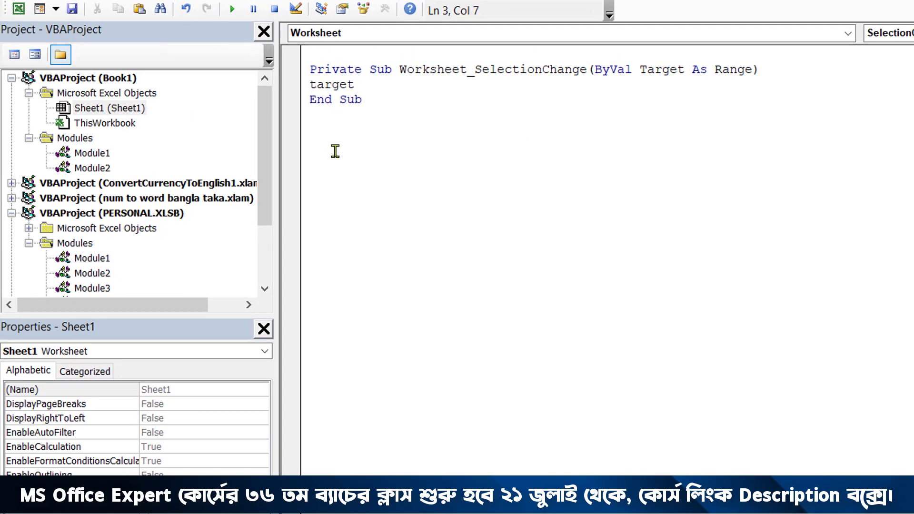
{"action": "type", "text": ".cal"}
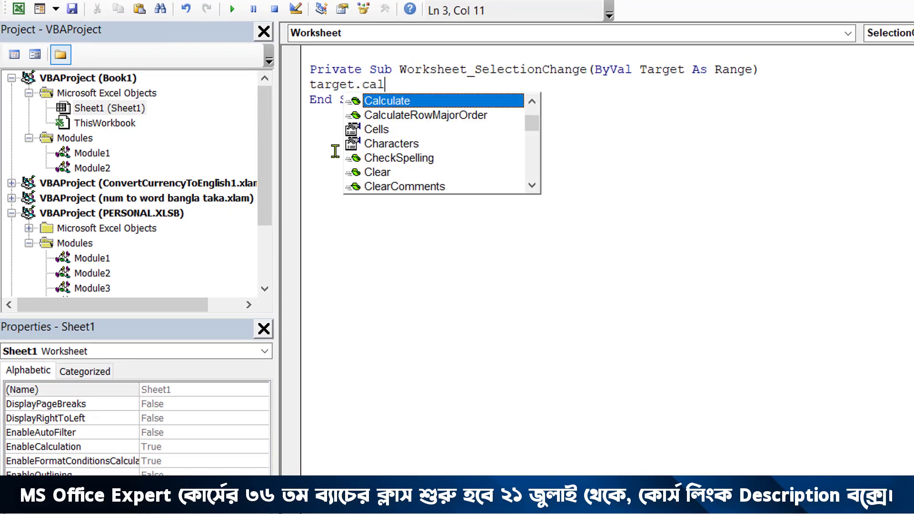
{"action": "double_click", "coordinate": [412, 106]}
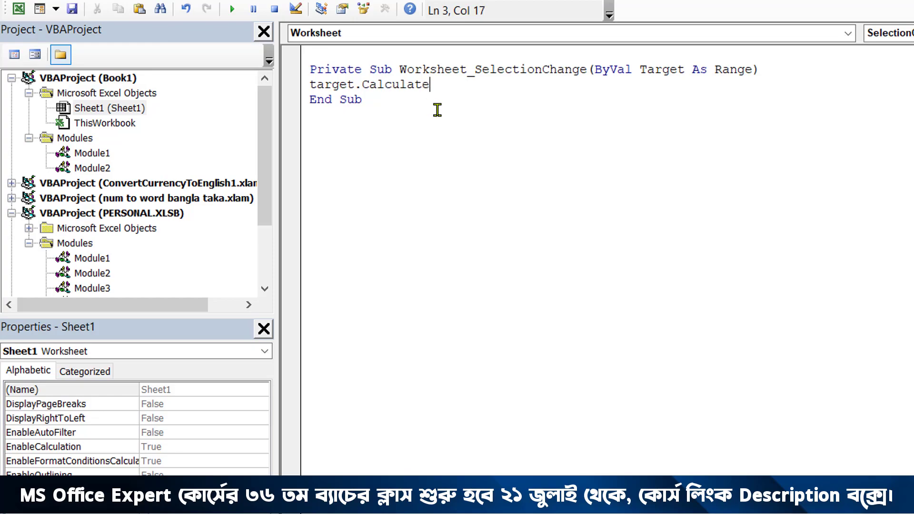
{"action": "key", "text": "alt+F11"}
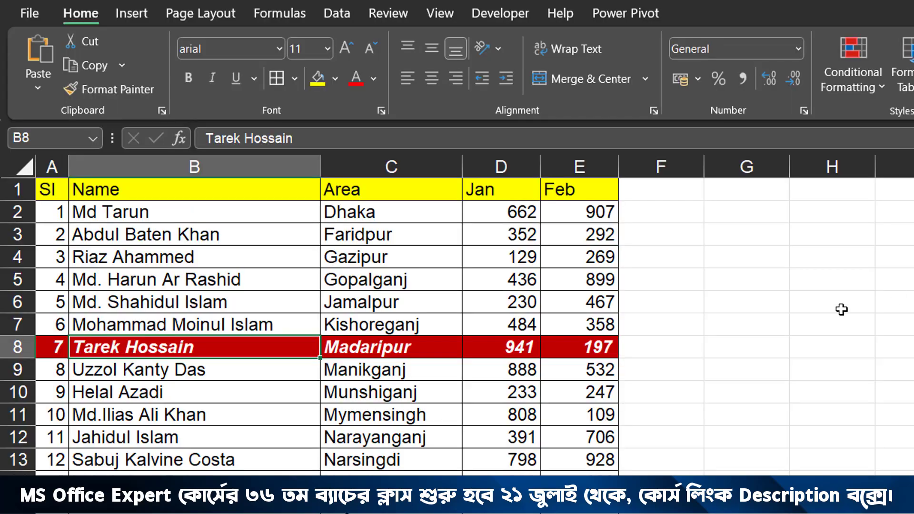
Select cells in various rows of the Name and Area columns to check that the highlight follows without manual recalculation.
{"action": "left_click", "coordinate": [323, 428]}
{"action": "left_click", "coordinate": [240, 307]}
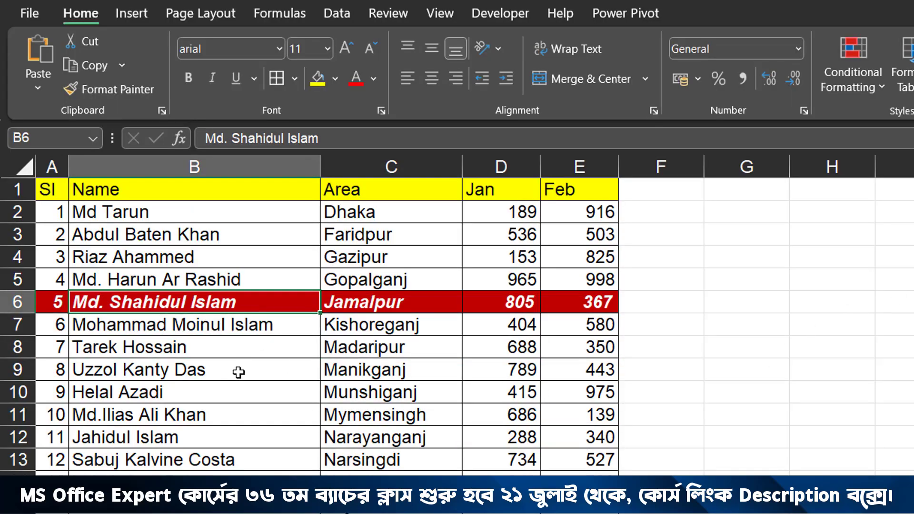
{"action": "left_click", "coordinate": [219, 392]}
{"action": "left_click", "coordinate": [205, 459]}
{"action": "left_click", "coordinate": [210, 302]}
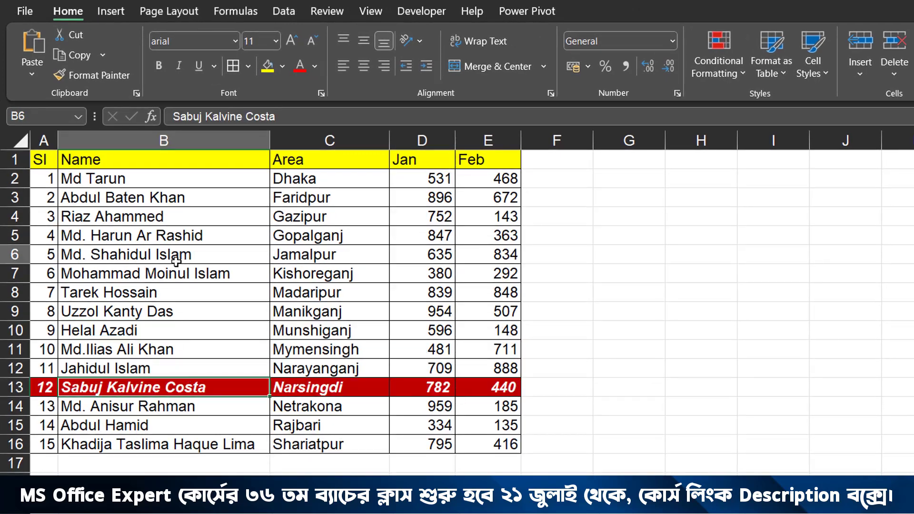
{"action": "left_click", "coordinate": [183, 183]}
{"action": "left_click", "coordinate": [180, 307]}
{"action": "left_click", "coordinate": [316, 372]}
{"action": "left_click", "coordinate": [332, 237]}
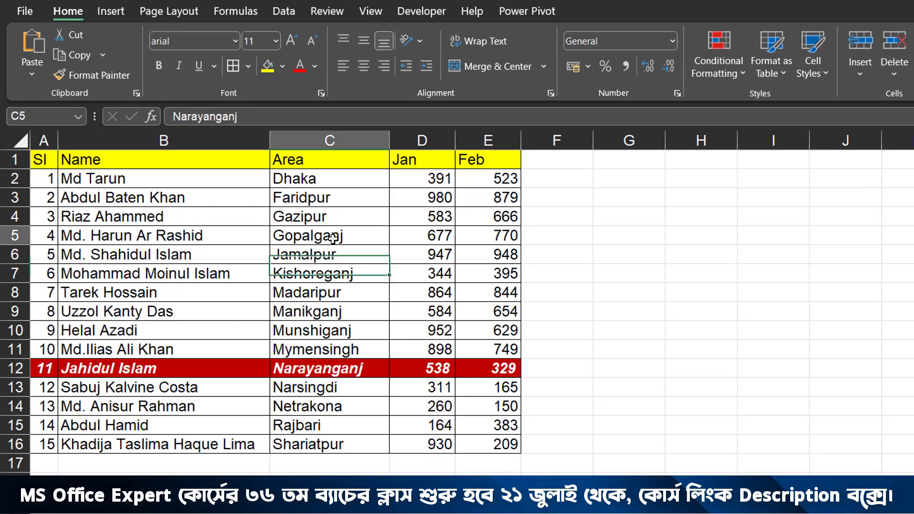
{"action": "left_click", "coordinate": [159, 200]}
{"action": "left_click", "coordinate": [155, 310]}
{"action": "left_click", "coordinate": [354, 368]}
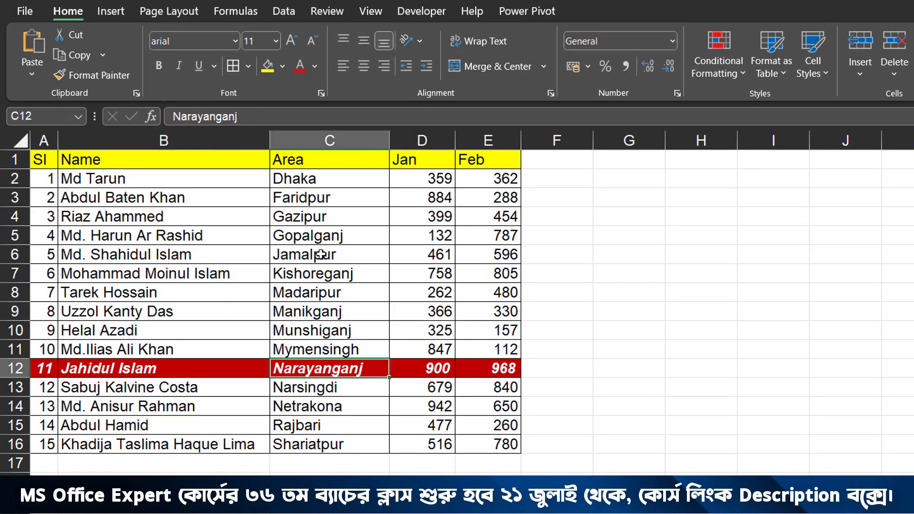
{"action": "left_click", "coordinate": [307, 237]}
{"action": "left_click", "coordinate": [179, 200]}
{"action": "left_click", "coordinate": [214, 330]}
{"action": "left_click", "coordinate": [318, 389]}
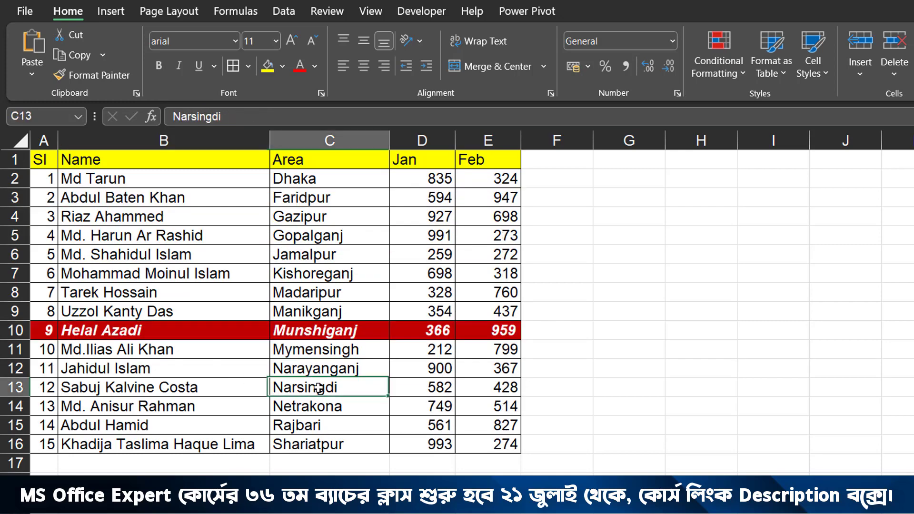
{"action": "left_click", "coordinate": [286, 273]}
{"action": "left_click", "coordinate": [177, 228]}
{"action": "left_click", "coordinate": [150, 370]}
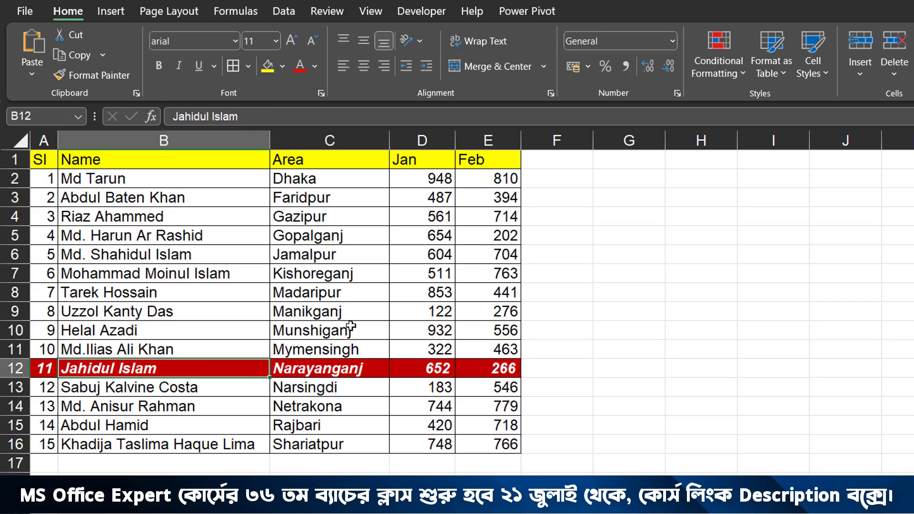
{"action": "left_click", "coordinate": [229, 222]}
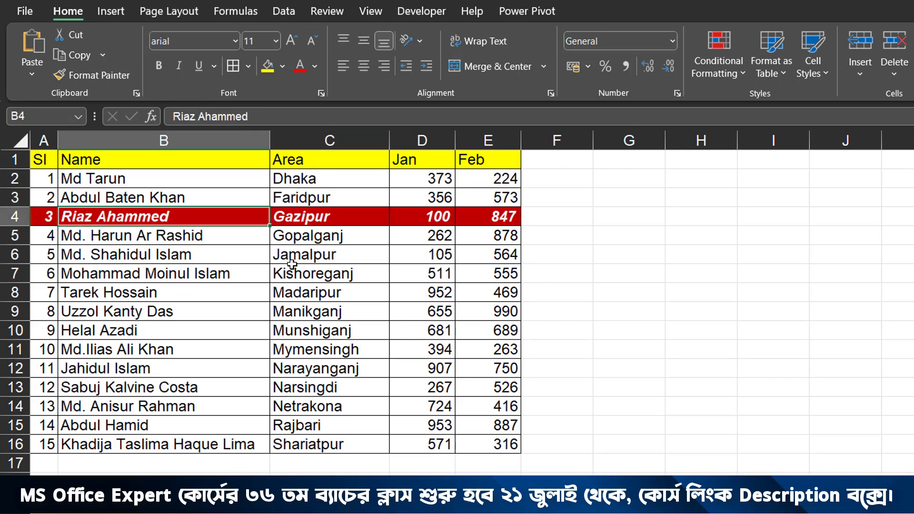
{"action": "left_click", "coordinate": [19, 11]}
{"action": "left_click", "coordinate": [67, 223]}
{"action": "left_click", "coordinate": [202, 299]}
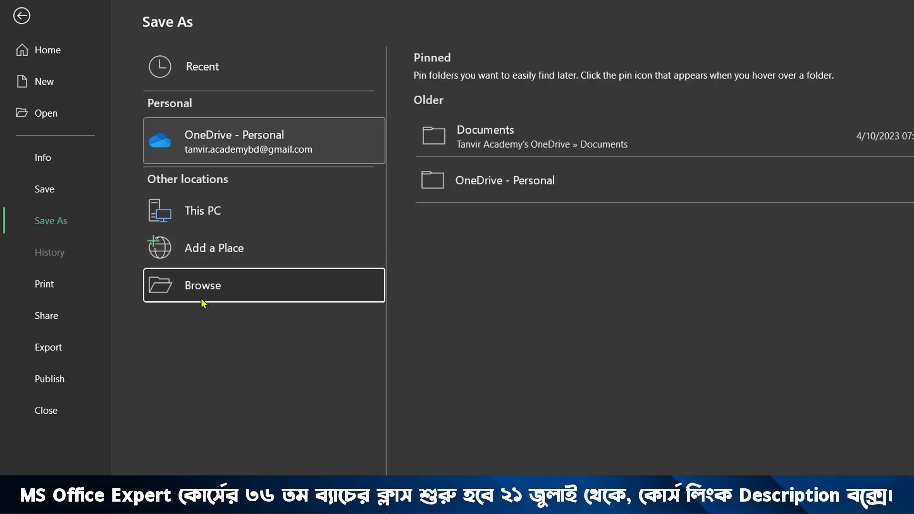
{"action": "left_click", "coordinate": [203, 300]}
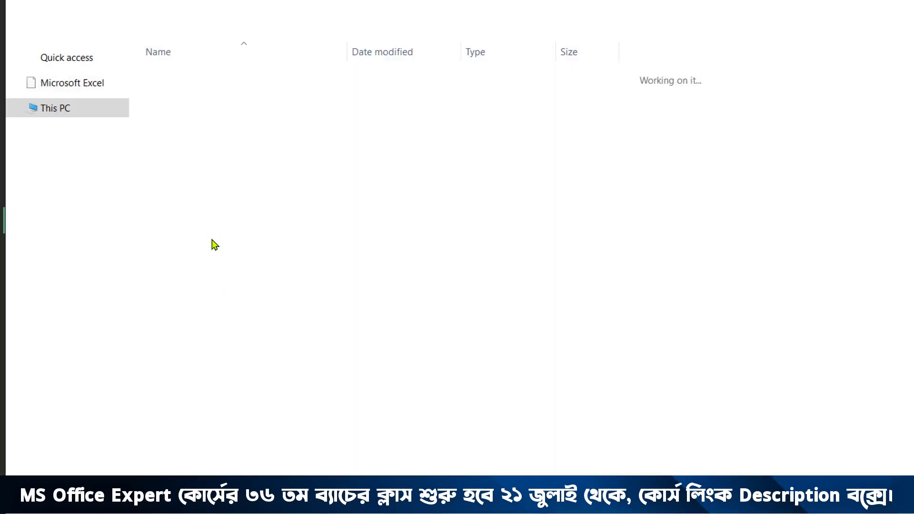
{"action": "scroll", "coordinate": [124, 206], "scroll_direction": "up", "scroll_amount": 3}
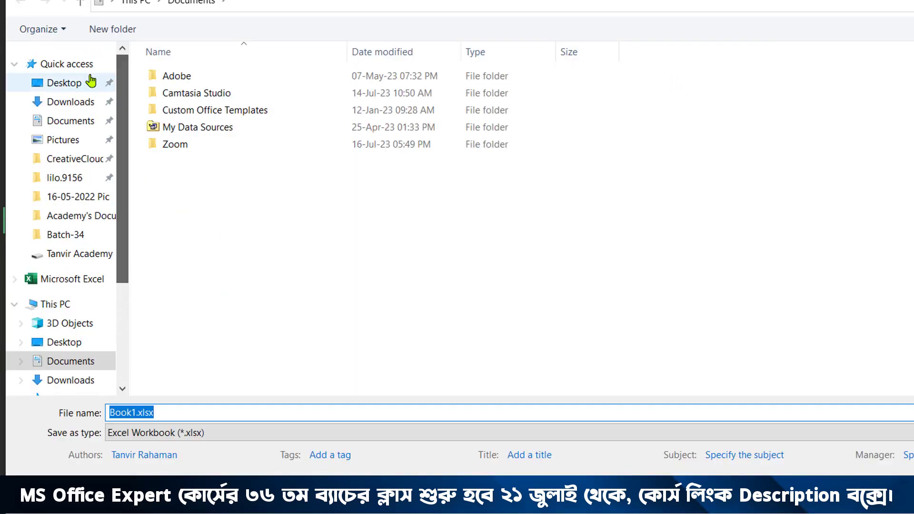
{"action": "left_click", "coordinate": [55, 85]}
{"action": "left_click", "coordinate": [200, 433]}
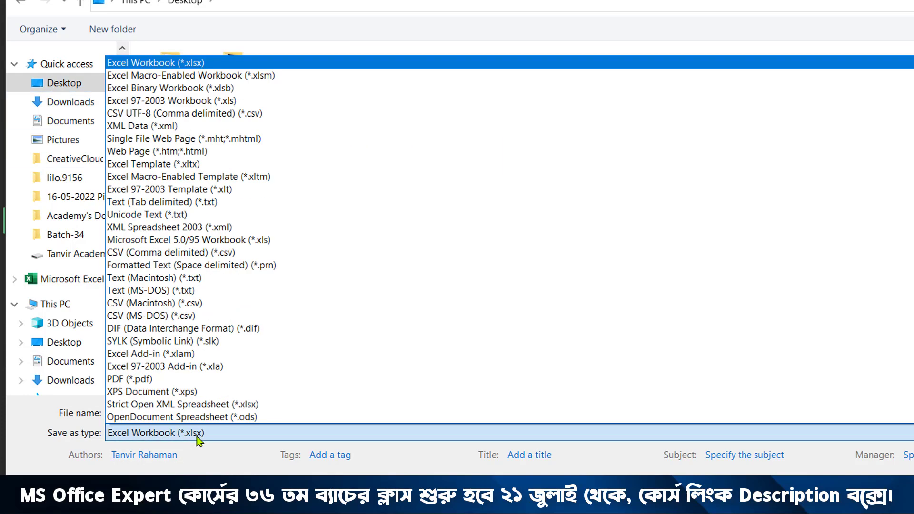
{"action": "left_click", "coordinate": [216, 75]}
{"action": "left_click", "coordinate": [176, 408]}
{"action": "key", "text": "ctrl+a"}
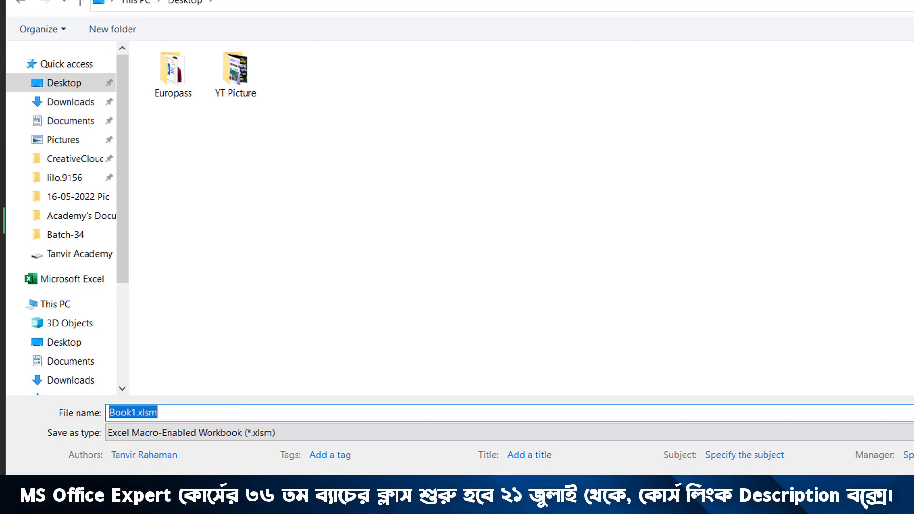
{"action": "key", "text": "Escape"}
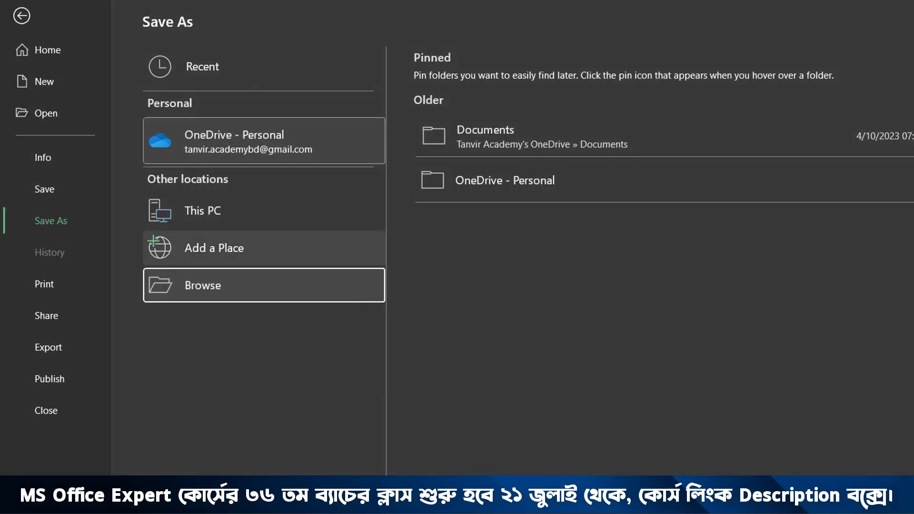
{"action": "left_click", "coordinate": [21, 16]}
Check the automatic row highlight again by selecting Name and Area cells in rows 13, 7, 10 and 5, ending at C13.
{"action": "left_click", "coordinate": [172, 383]}
{"action": "left_click", "coordinate": [193, 273]}
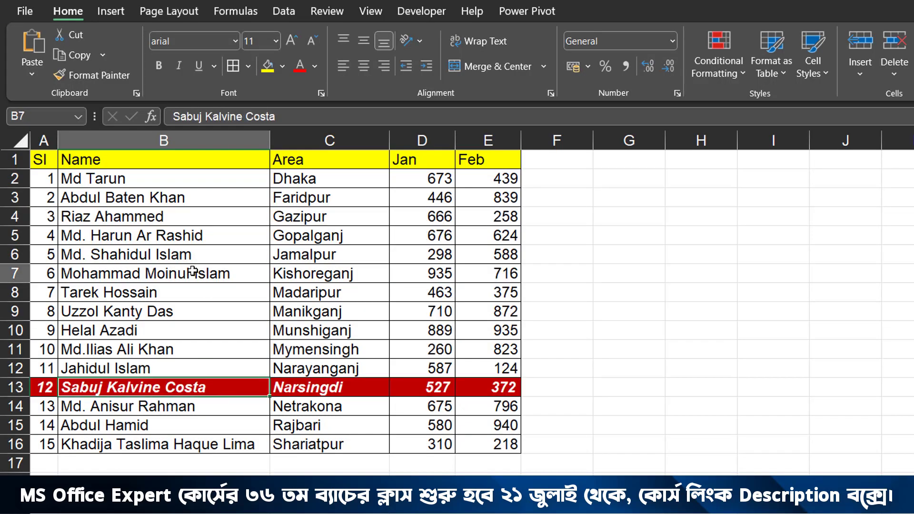
{"action": "left_click", "coordinate": [333, 330]}
{"action": "left_click", "coordinate": [205, 241]}
{"action": "left_click", "coordinate": [337, 388]}
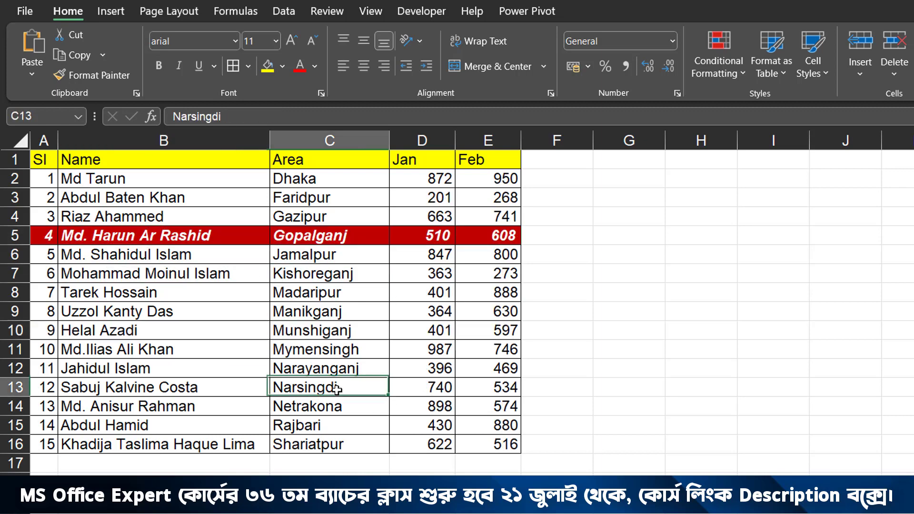